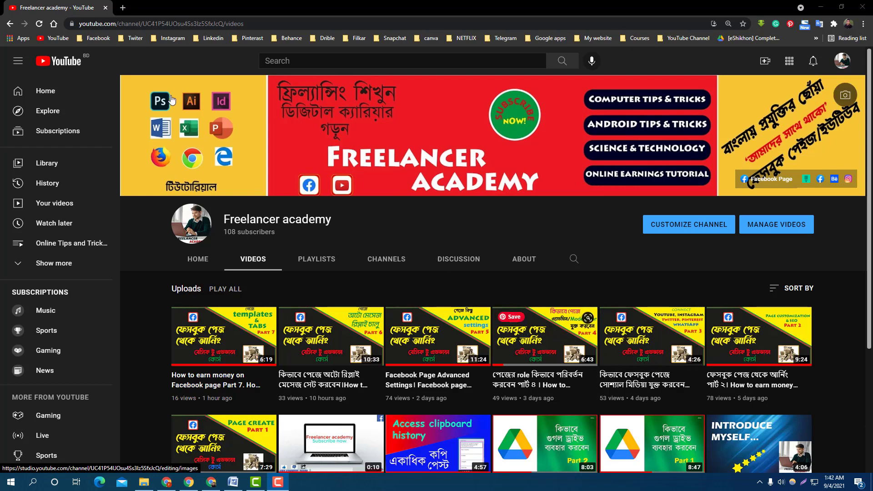
- Go to Facebook and open the managed page Freelancer academy
{"action": "left_click", "coordinate": [106, 38]}
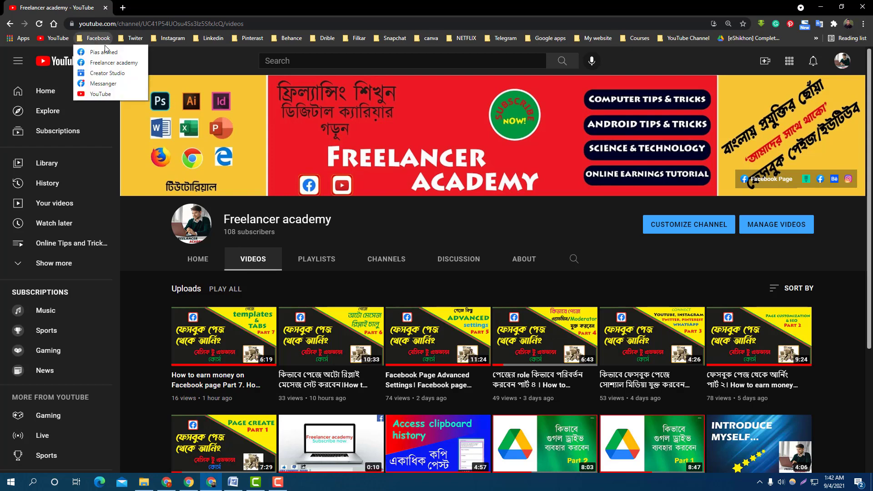
{"action": "left_click", "coordinate": [104, 53]}
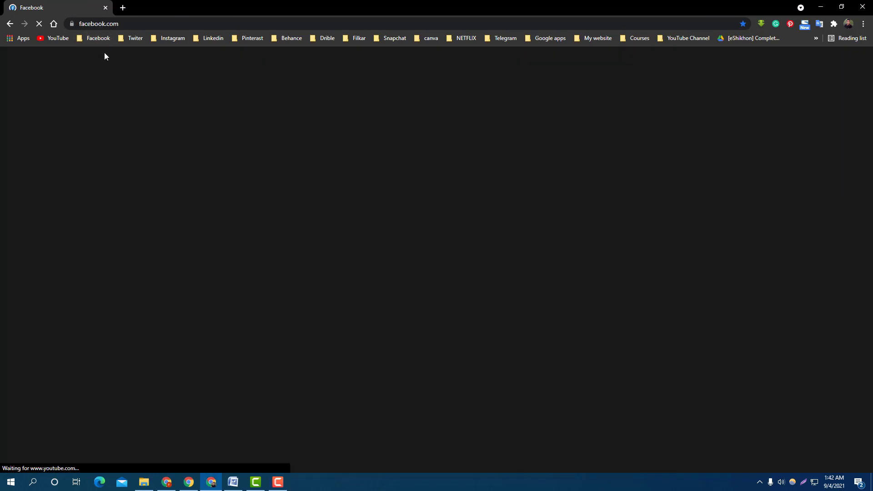
{"action": "scroll", "coordinate": [479, 236], "scroll_direction": "down", "scroll_amount": 3}
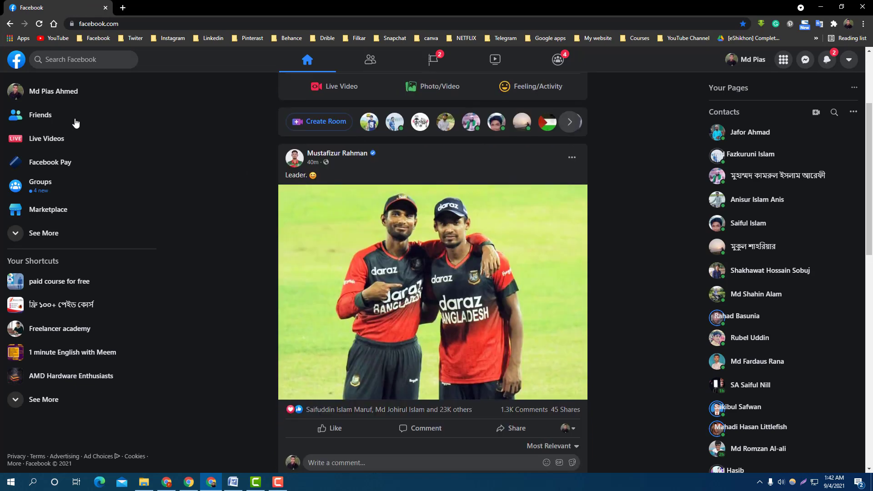
{"action": "left_click", "coordinate": [453, 60]}
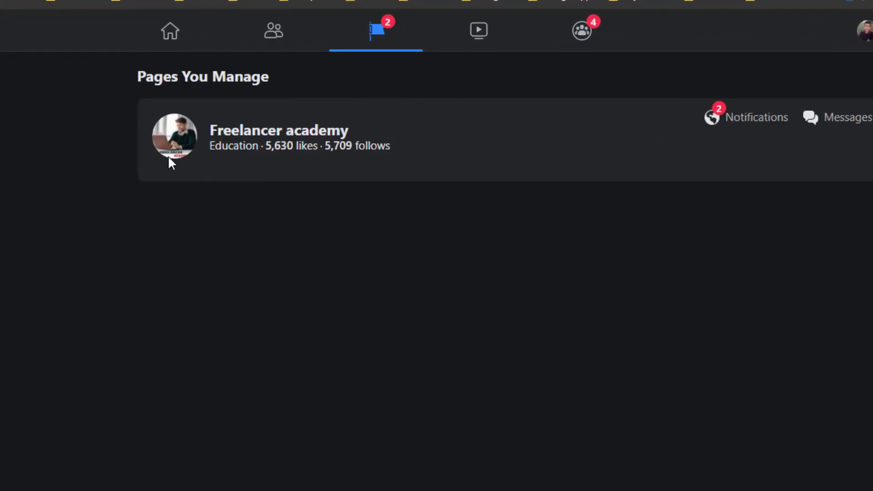
{"action": "left_click", "coordinate": [178, 150]}
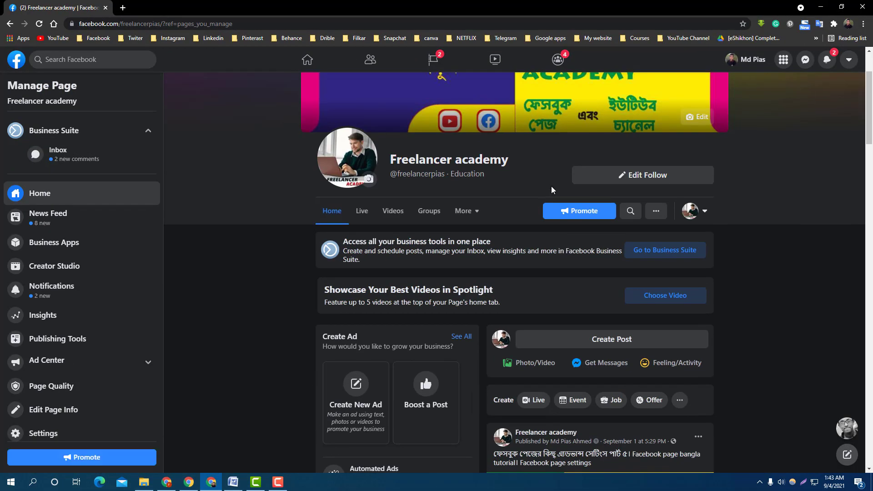
{"action": "scroll", "coordinate": [551, 187], "scroll_direction": "down", "scroll_amount": 8}
{"action": "scroll", "coordinate": [552, 190], "scroll_direction": "down", "scroll_amount": 5}
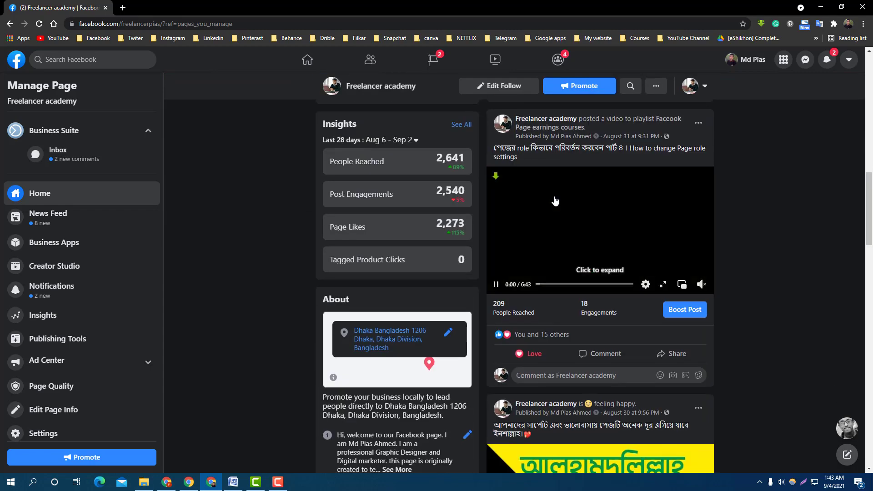
{"action": "scroll", "coordinate": [553, 197], "scroll_direction": "up", "scroll_amount": 15}
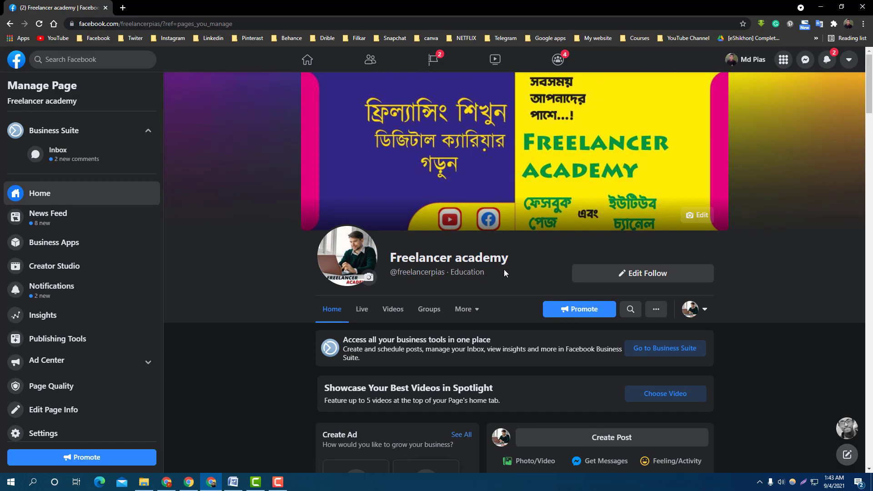
{"action": "scroll", "coordinate": [580, 309], "scroll_direction": "down", "scroll_amount": 1}
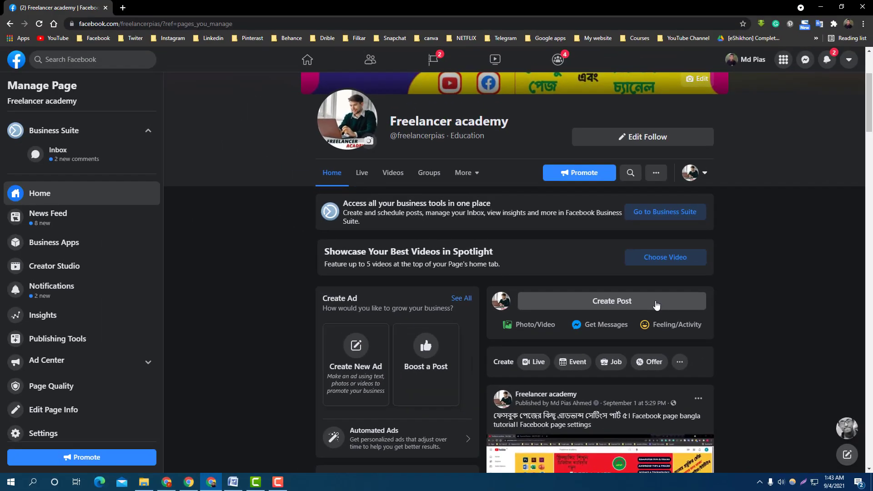
{"action": "left_click", "coordinate": [657, 302]}
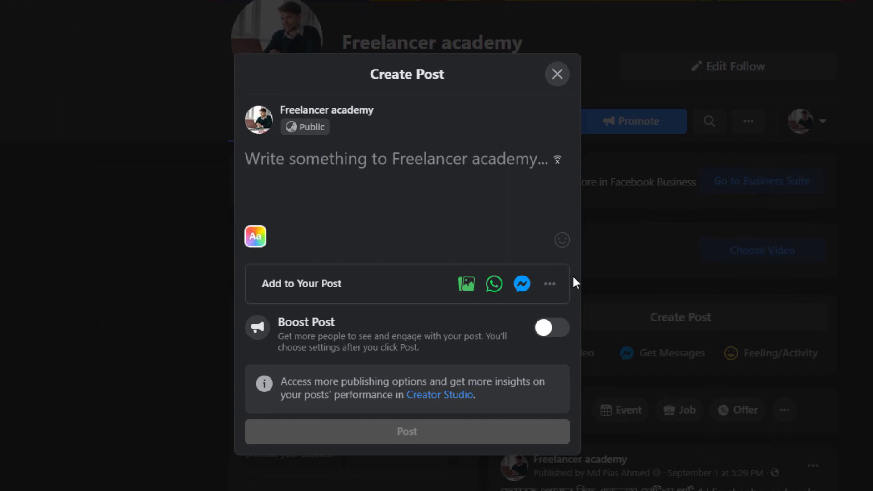
{"action": "left_click", "coordinate": [466, 284]}
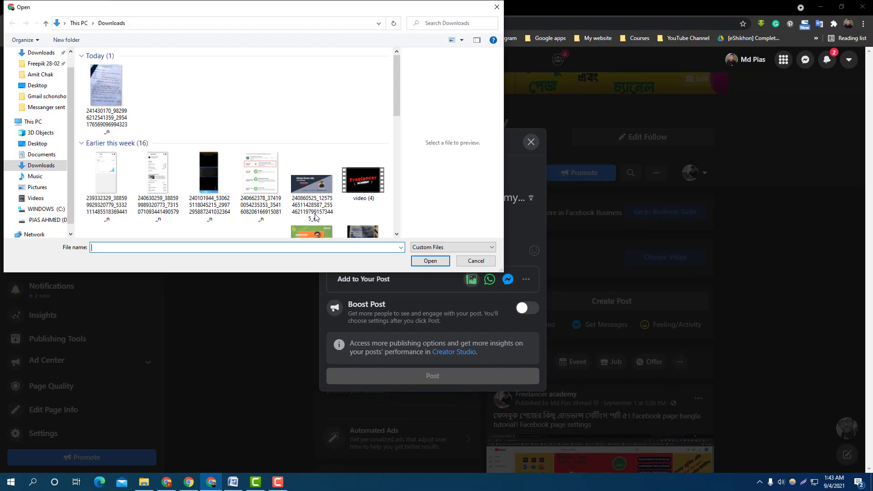
{"action": "scroll", "coordinate": [317, 218], "scroll_direction": "down", "scroll_amount": 6}
{"action": "scroll", "coordinate": [230, 168], "scroll_direction": "down", "scroll_amount": 3}
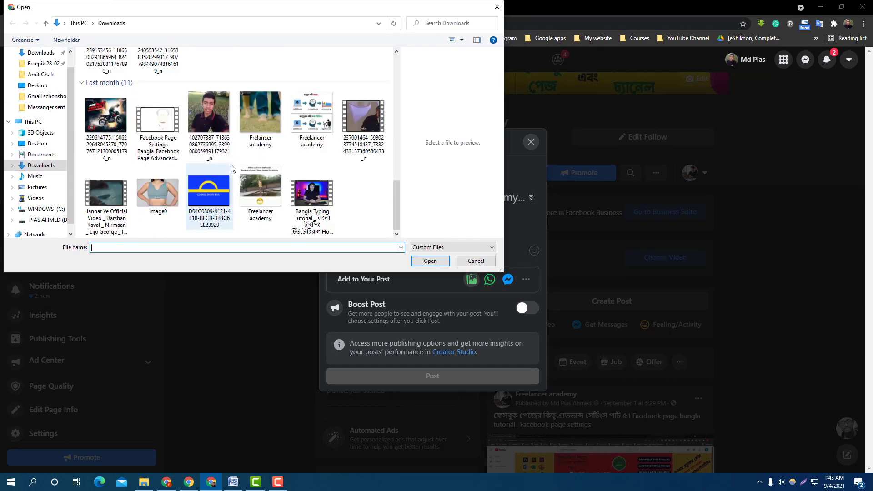
{"action": "left_click", "coordinate": [475, 261]}
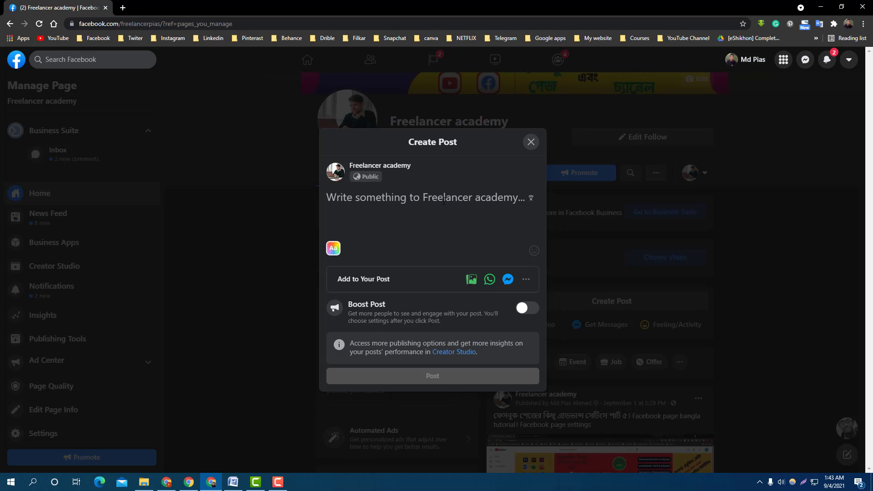
{"action": "left_click", "coordinate": [455, 199]}
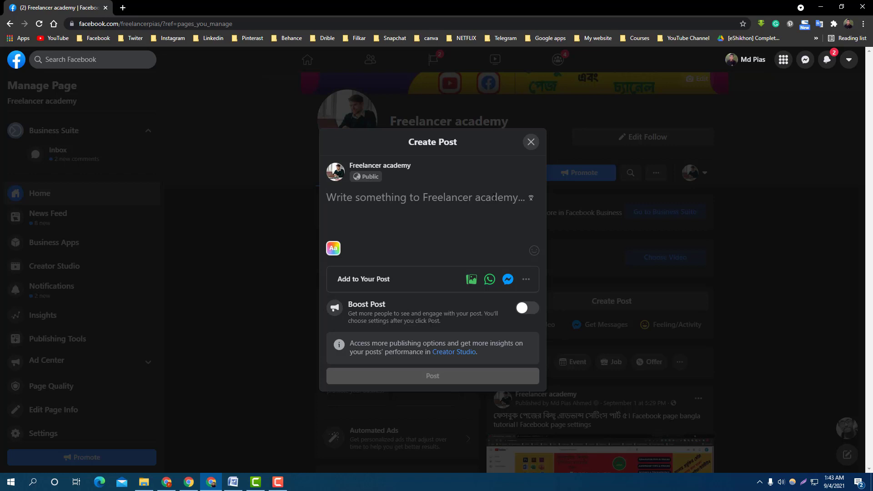
{"action": "left_click", "coordinate": [531, 142]}
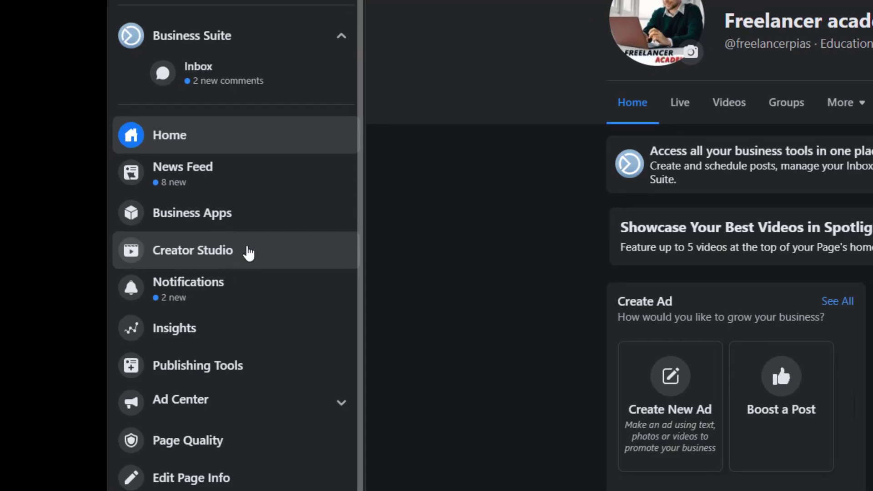
- Open Creator Studio for the Freelancer academy page and look over its home overview and recent posts
{"action": "left_click", "coordinate": [248, 251]}
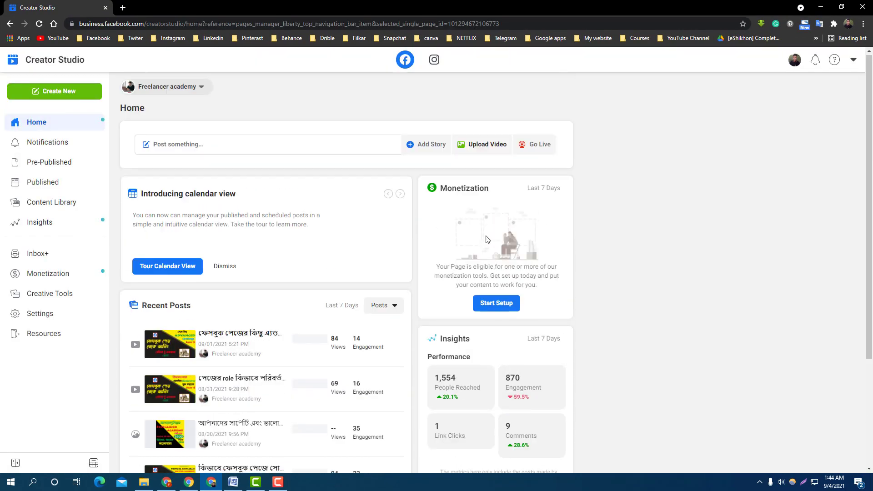
{"action": "scroll", "coordinate": [488, 236], "scroll_direction": "down", "scroll_amount": 3}
{"action": "scroll", "coordinate": [657, 278], "scroll_direction": "up", "scroll_amount": 4}
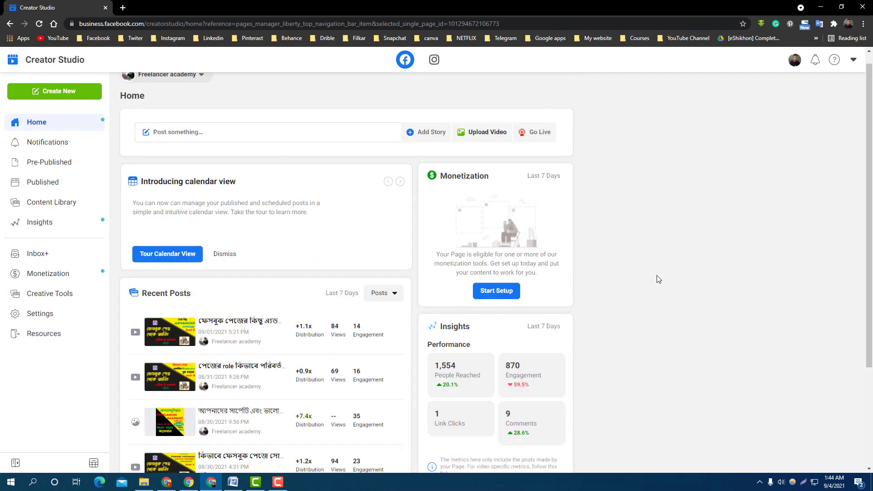
{"action": "scroll", "coordinate": [658, 279], "scroll_direction": "down", "scroll_amount": 3}
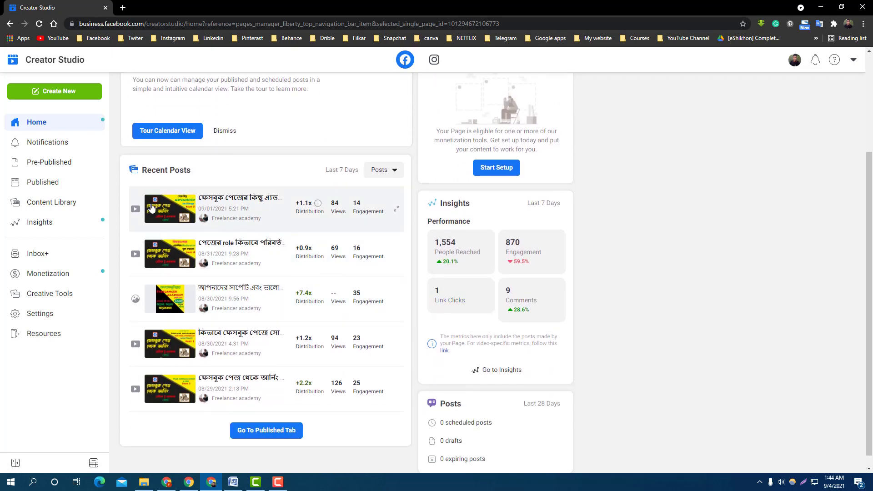
{"action": "scroll", "coordinate": [463, 218], "scroll_direction": "down", "scroll_amount": 1}
{"action": "scroll", "coordinate": [80, 220], "scroll_direction": "up", "scroll_amount": 4}
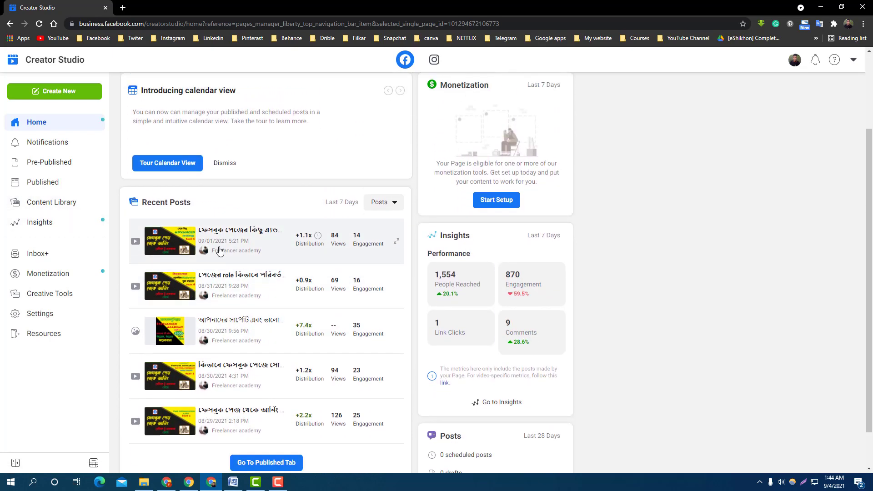
- Start a new video upload with the file "How to auto respons message enabled on Facebook page part 6" from the D: drive
{"action": "left_click", "coordinate": [61, 97]}
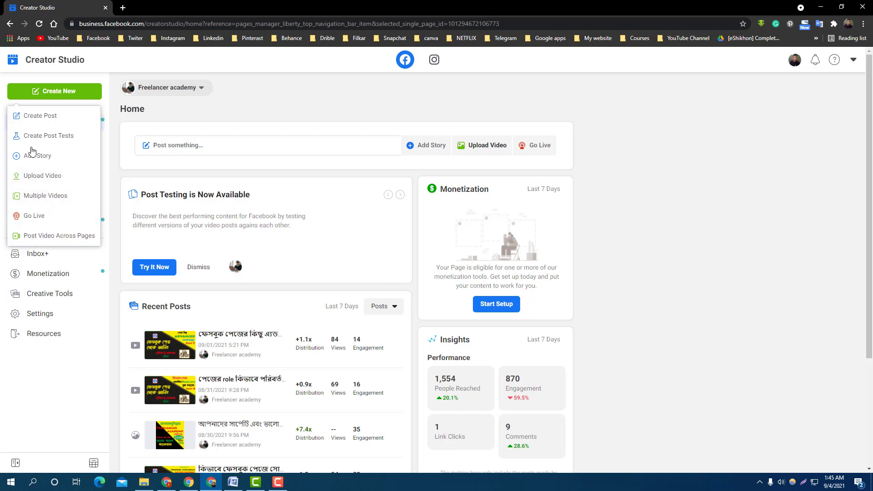
{"action": "left_click", "coordinate": [60, 179]}
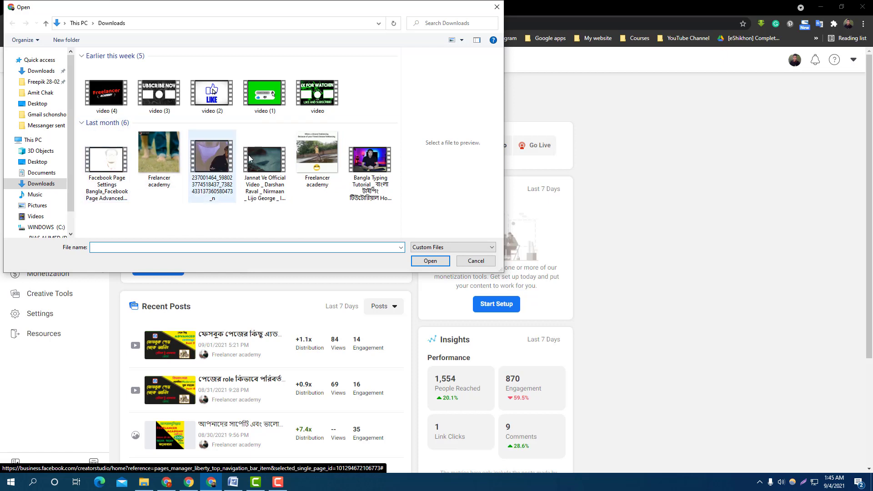
{"action": "scroll", "coordinate": [36, 182], "scroll_direction": "down", "scroll_amount": 1}
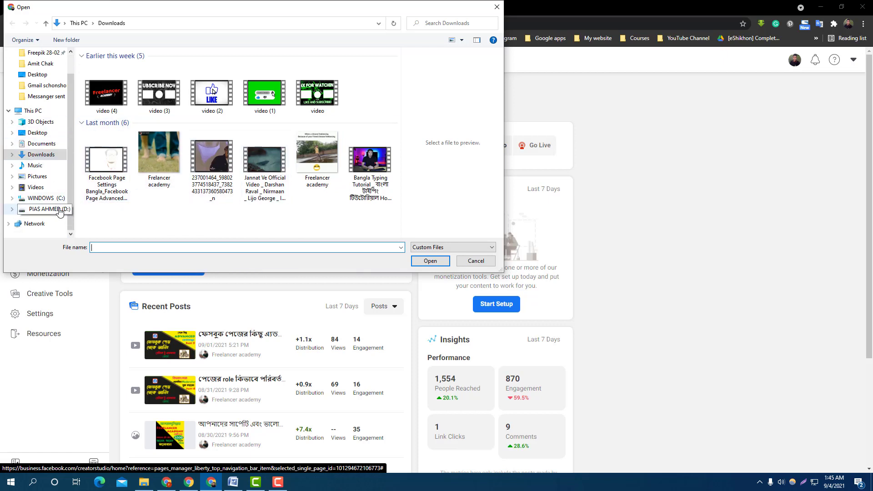
{"action": "left_click", "coordinate": [58, 210]}
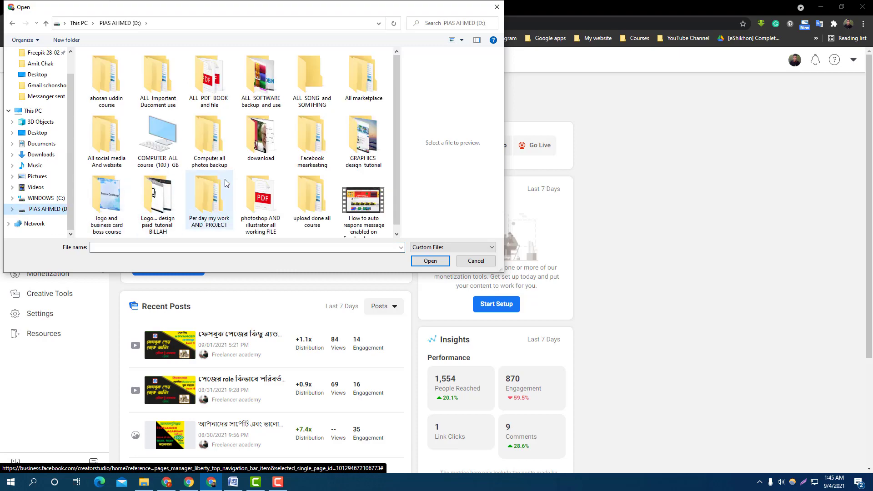
{"action": "scroll", "coordinate": [225, 179], "scroll_direction": "down", "scroll_amount": 1}
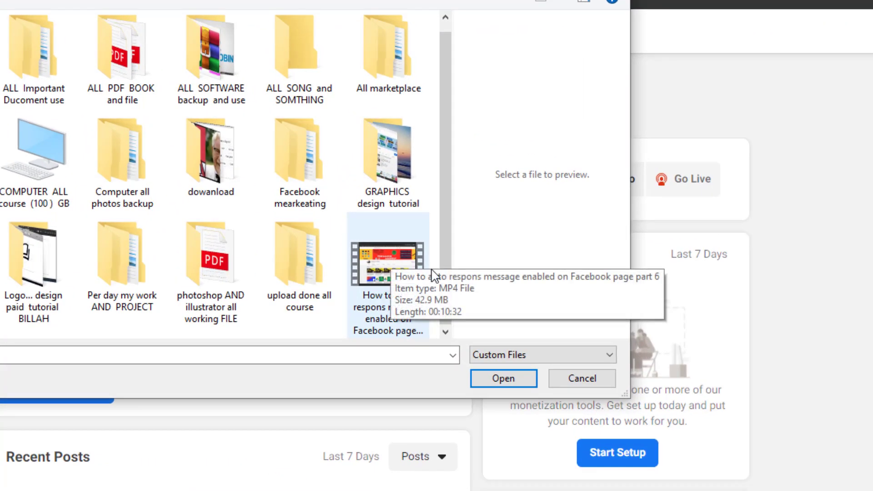
{"action": "left_click", "coordinate": [402, 282]}
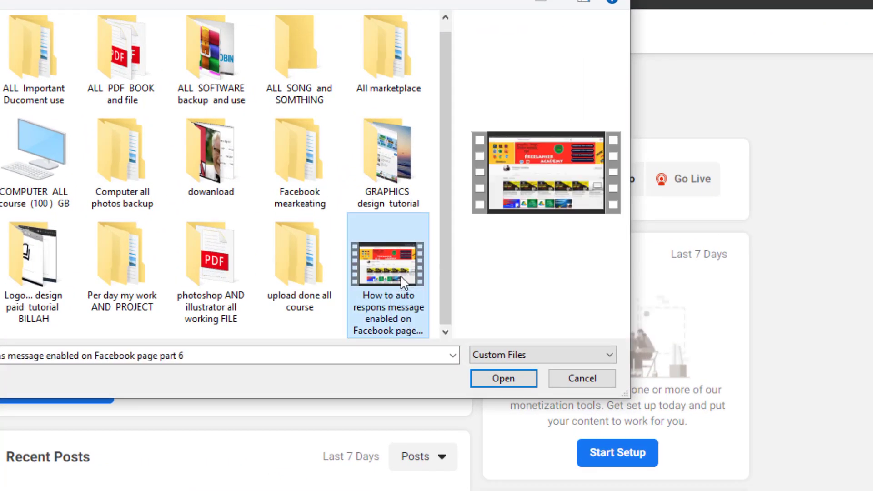
{"action": "left_click", "coordinate": [519, 378]}
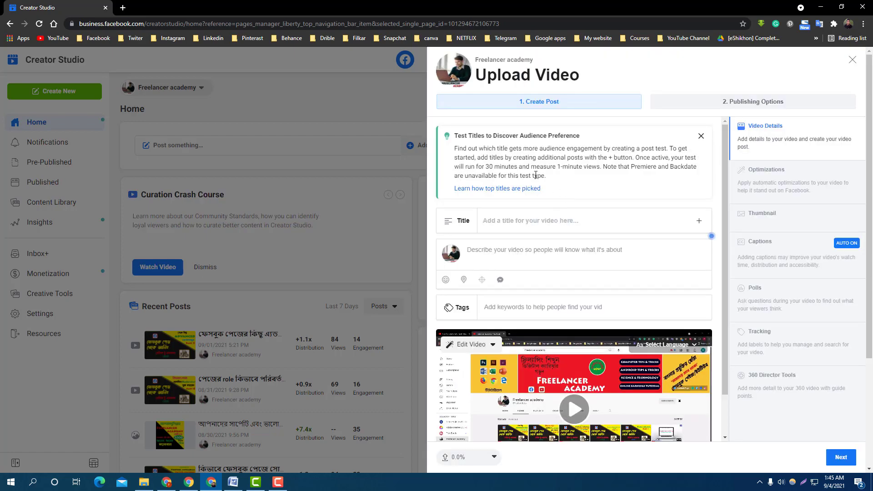
- Paste the video title "কিভাবে পেজে অটো রিপ্লাই মেসেজ সেট করবেন।How to Set Auto Reply Messages in Facebook Page Part 6"
{"action": "scroll", "coordinate": [557, 250], "scroll_direction": "down", "scroll_amount": 4}
{"action": "scroll", "coordinate": [591, 259], "scroll_direction": "up", "scroll_amount": 4}
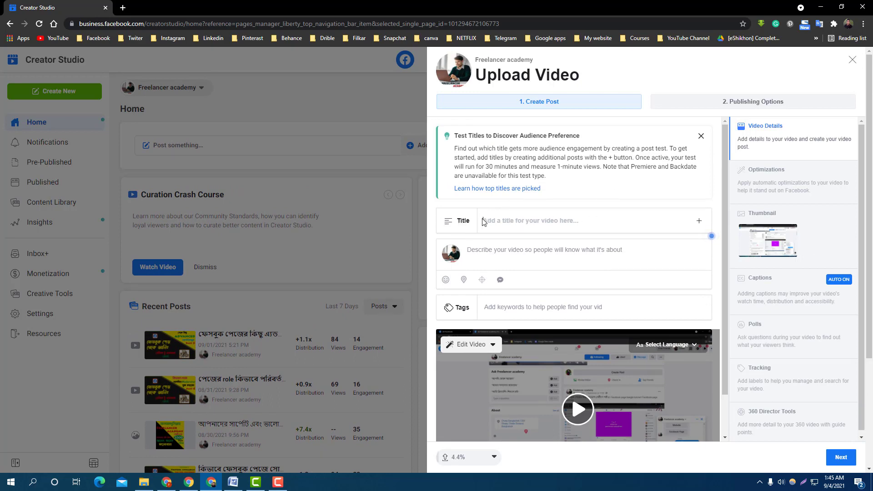
{"action": "left_click", "coordinate": [518, 222]}
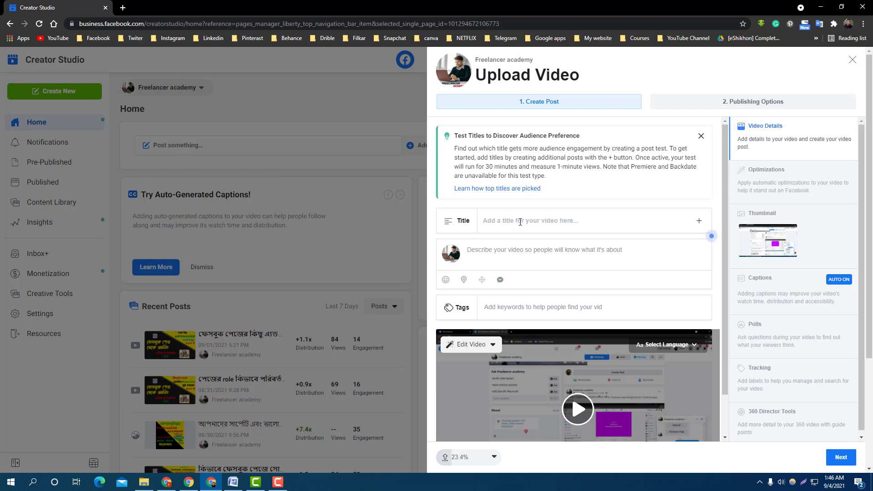
{"action": "key", "text": "ctrl+v"}
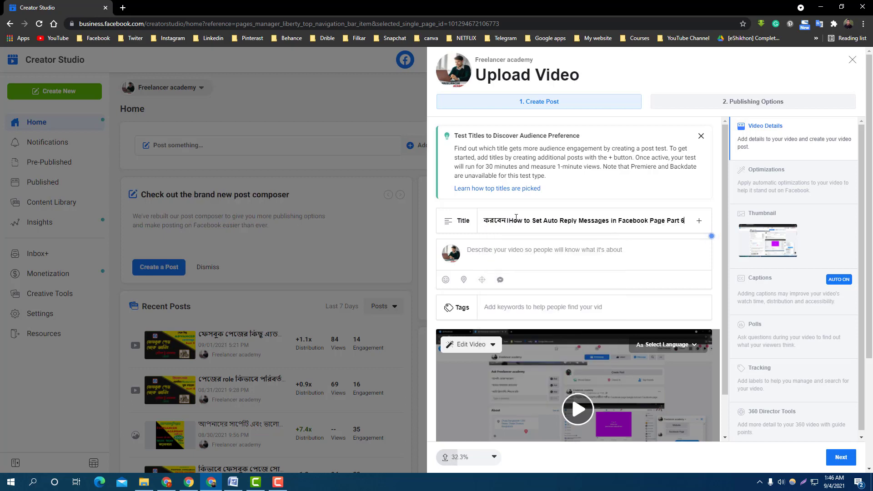
{"action": "left_click_drag", "start_coordinate": [506, 220], "coordinate": [424, 217]}
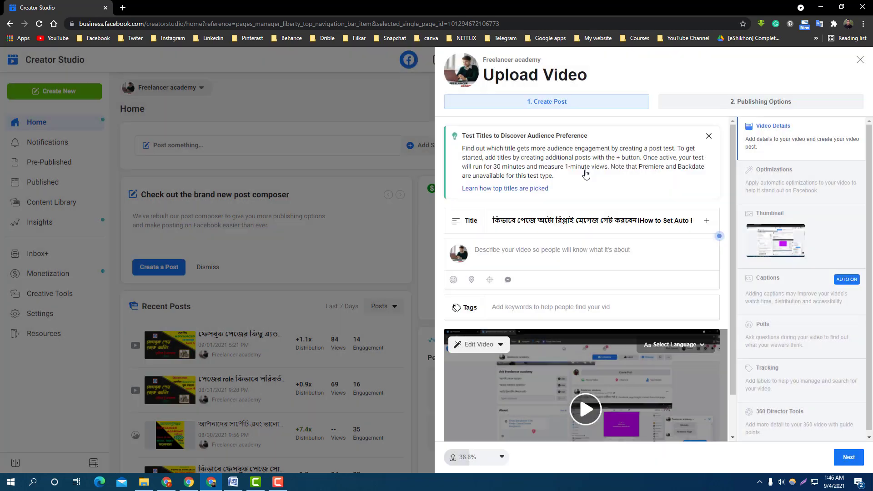
- Fill in the video description with "কিভাবে পেজে অটো রিপ্লাই মেসেজ সেট করবেন।How to Set Auto Reply Messages in Facebook Page Part 6"
{"action": "left_click", "coordinate": [510, 246]}
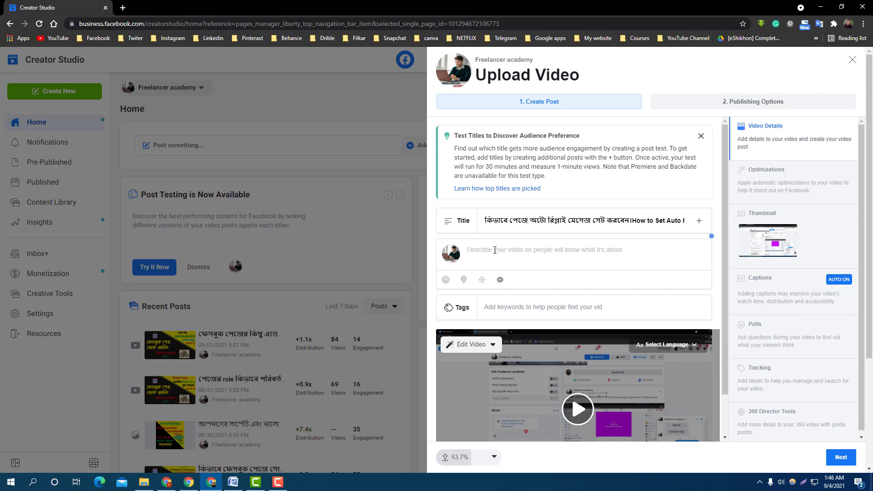
{"action": "key", "text": "super+v"}
{"action": "left_click", "coordinate": [522, 288]}
- Add the video tags "facebook,", "facebook page" and "bangla tutorial,"
{"action": "scroll", "coordinate": [581, 289], "scroll_direction": "down", "scroll_amount": 1}
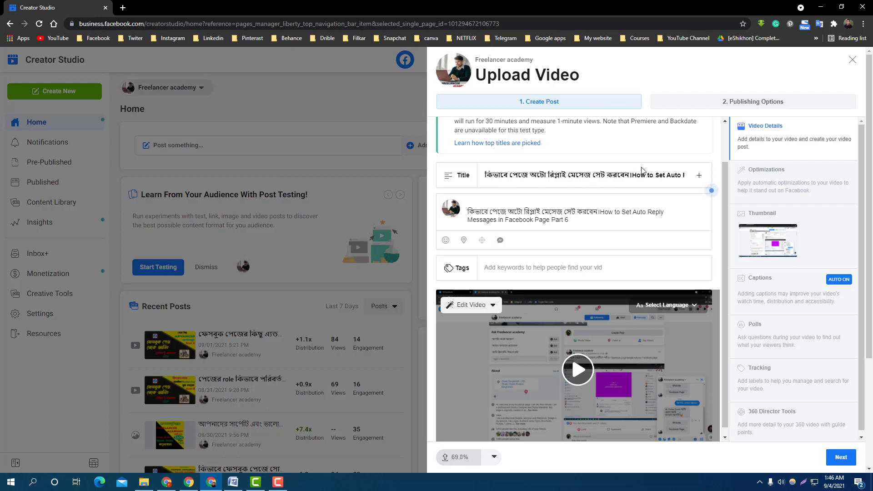
{"action": "left_click", "coordinate": [516, 273]}
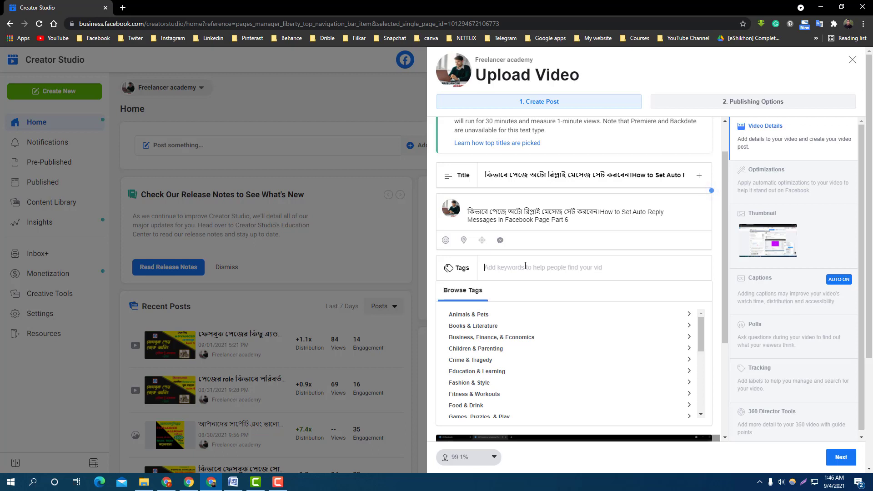
{"action": "type", "text": "facebook, facebook page"}
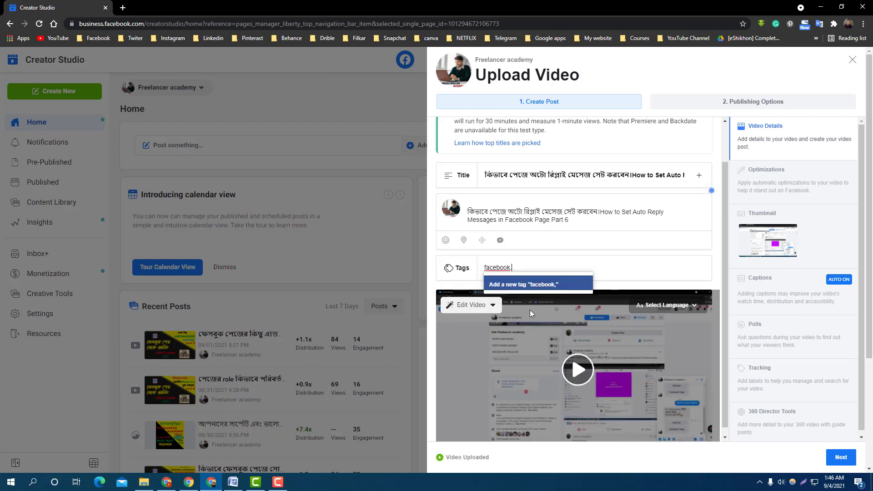
{"action": "type", "text": ","}
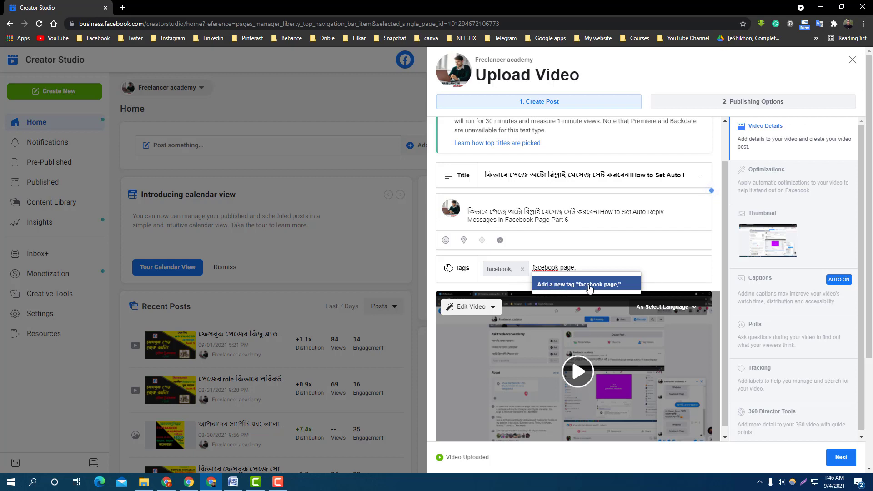
{"action": "left_click", "coordinate": [672, 280]}
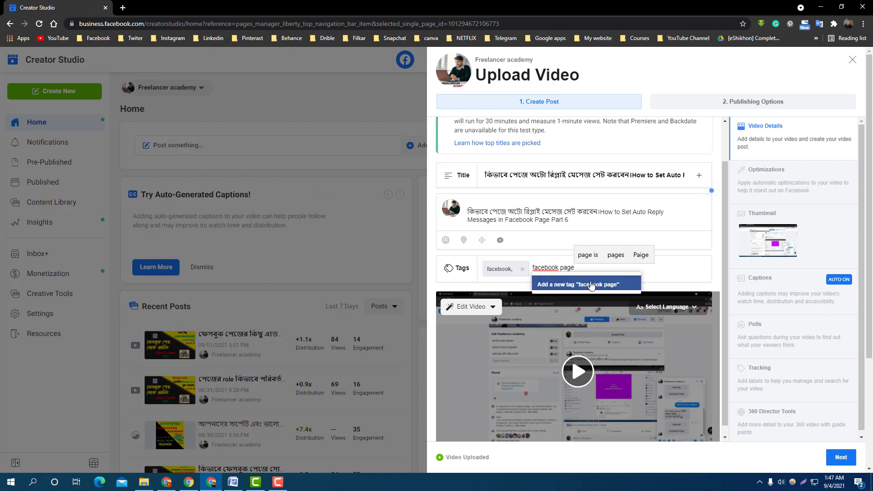
{"action": "left_click", "coordinate": [586, 285]}
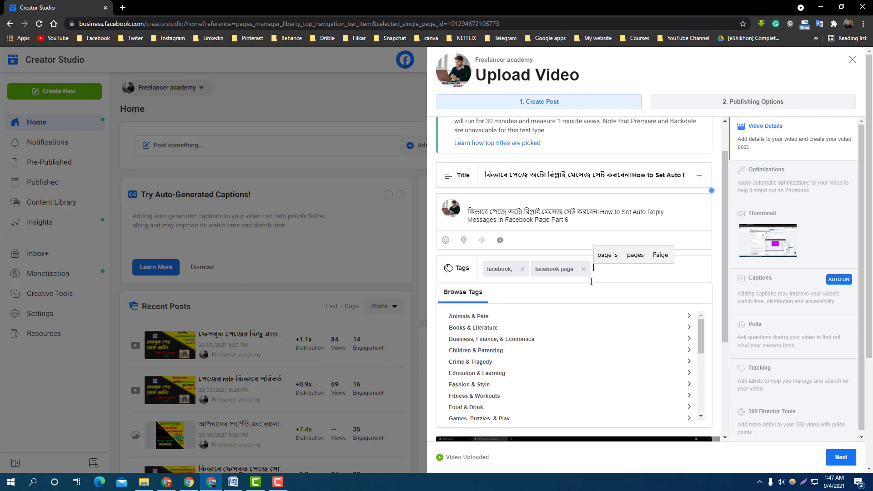
{"action": "left_click", "coordinate": [615, 277]}
{"action": "left_click", "coordinate": [611, 409]}
{"action": "left_click", "coordinate": [653, 290]}
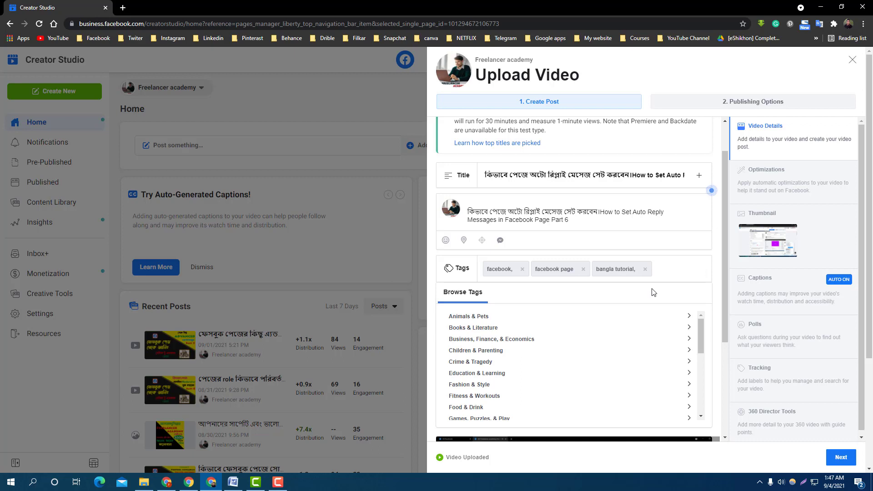
{"action": "type", "text": "fr"}
{"action": "key", "text": "BackSpace"}
{"action": "key", "text": "BackSpace"}
- Look through the suggested tag categories and recheck the video's title, description and tags
{"action": "scroll", "coordinate": [619, 321], "scroll_direction": "down", "scroll_amount": 6}
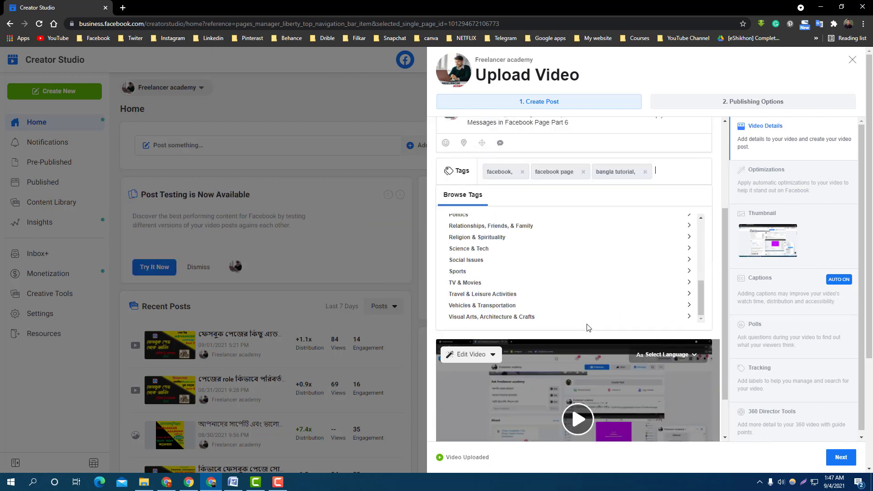
{"action": "scroll", "coordinate": [542, 307], "scroll_direction": "down", "scroll_amount": 1}
{"action": "scroll", "coordinate": [536, 234], "scroll_direction": "up", "scroll_amount": 2}
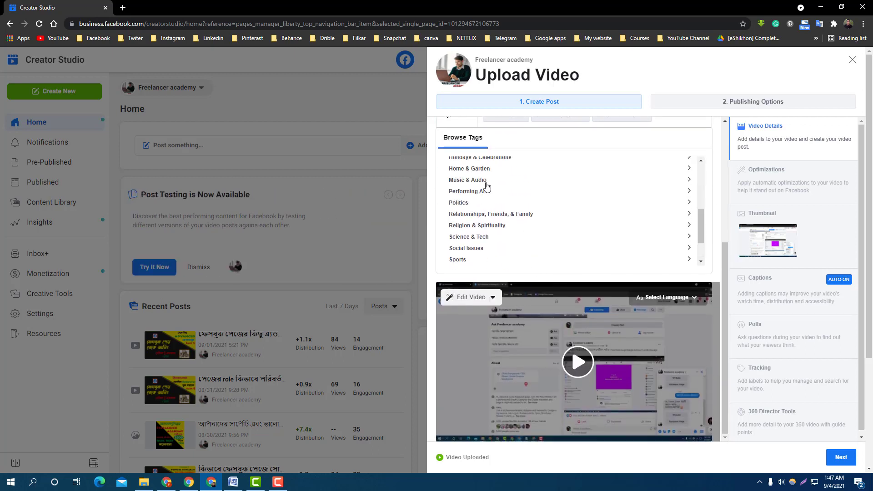
{"action": "scroll", "coordinate": [501, 218], "scroll_direction": "down", "scroll_amount": 2}
{"action": "scroll", "coordinate": [619, 352], "scroll_direction": "down", "scroll_amount": 3}
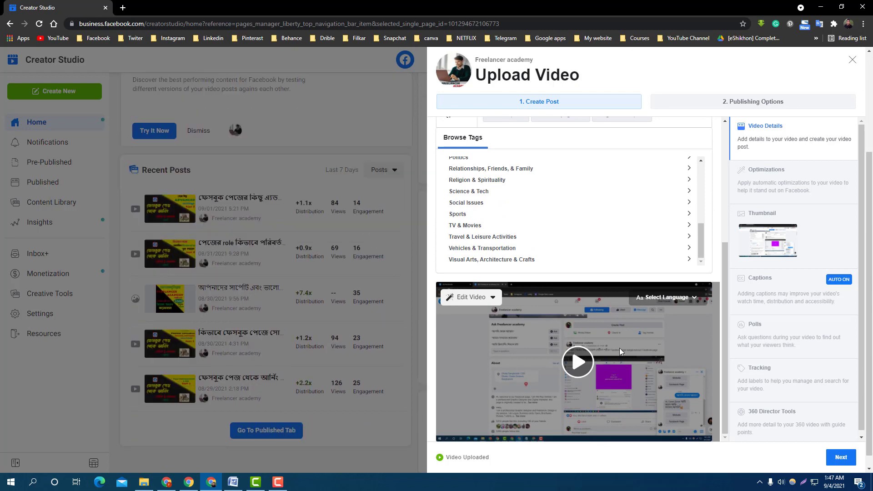
{"action": "scroll", "coordinate": [577, 301], "scroll_direction": "up", "scroll_amount": 5}
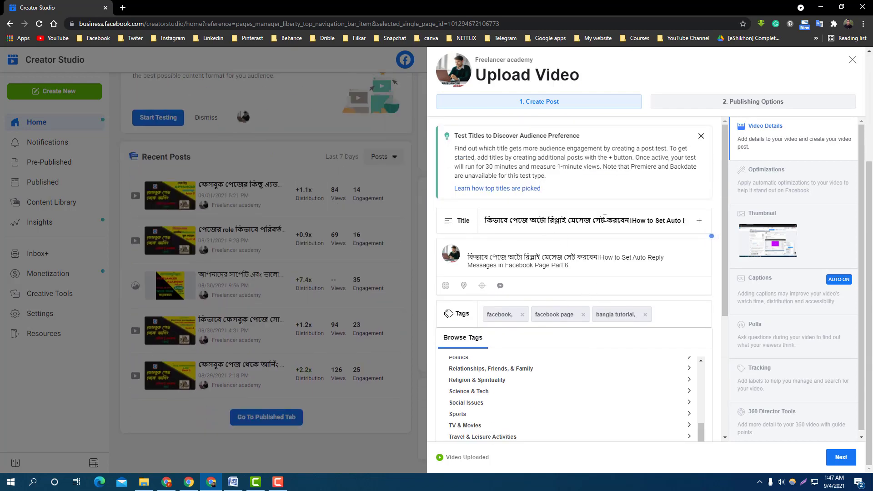
{"action": "left_click", "coordinate": [564, 242]}
{"action": "left_click_drag", "start_coordinate": [468, 261], "coordinate": [597, 262]}
{"action": "left_click", "coordinate": [606, 262]}
{"action": "scroll", "coordinate": [521, 278], "scroll_direction": "down", "scroll_amount": 1}
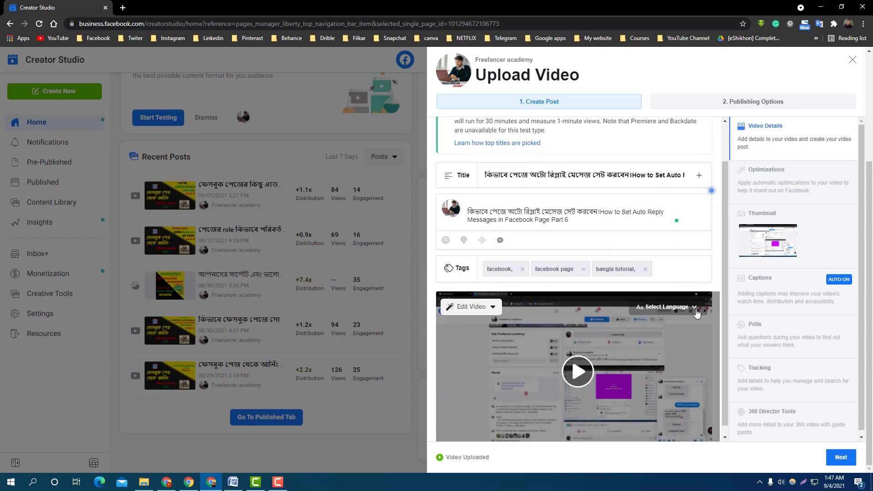
{"action": "left_click", "coordinate": [664, 268]}
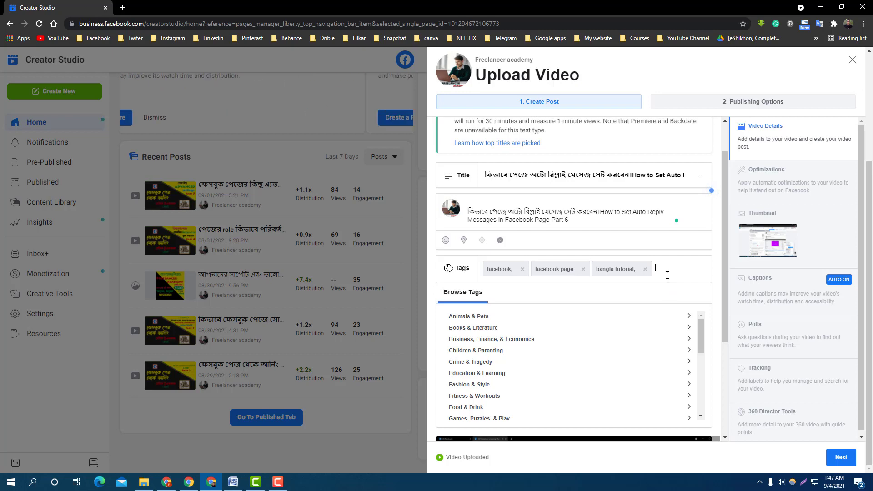
{"action": "scroll", "coordinate": [669, 274], "scroll_direction": "down", "scroll_amount": 1}
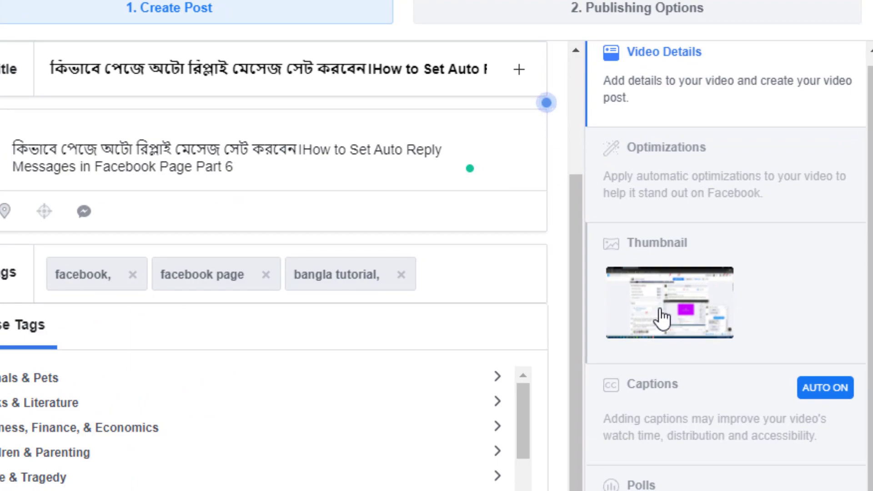
- Open the video's thumbnail settings and look over the custom image and video frame options
{"action": "mouse_move", "coordinate": [556, 198]}
{"action": "left_mouse_down"}
{"action": "mouse_move", "coordinate": [828, 364]}
{"action": "mouse_move", "coordinate": [858, 372]}
{"action": "mouse_move", "coordinate": [853, 365]}
{"action": "left_mouse_up"}
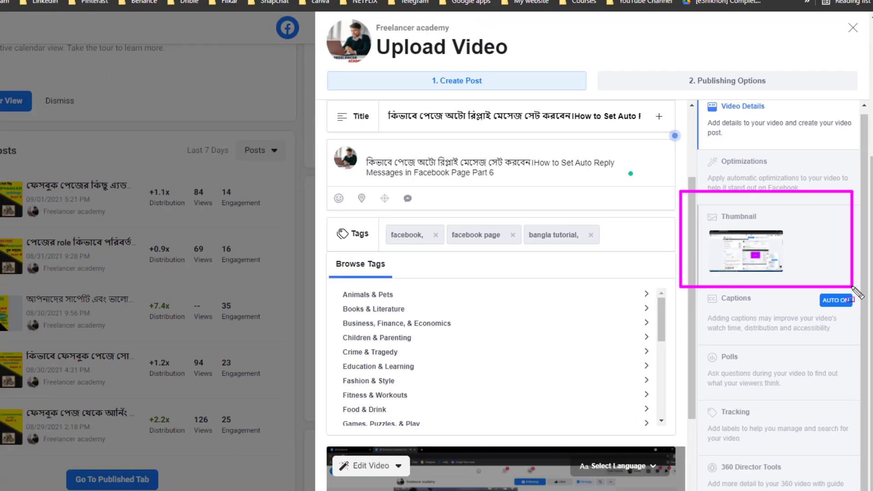
{"action": "key", "text": "Escape"}
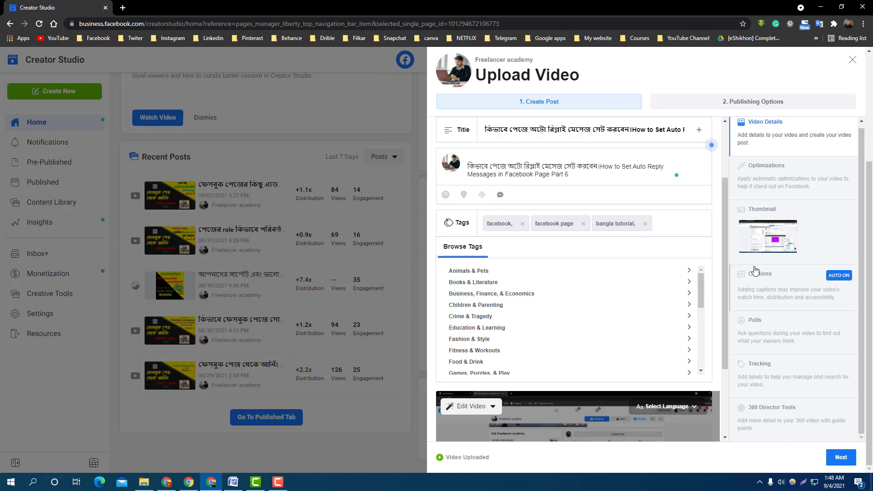
{"action": "left_click", "coordinate": [783, 236]}
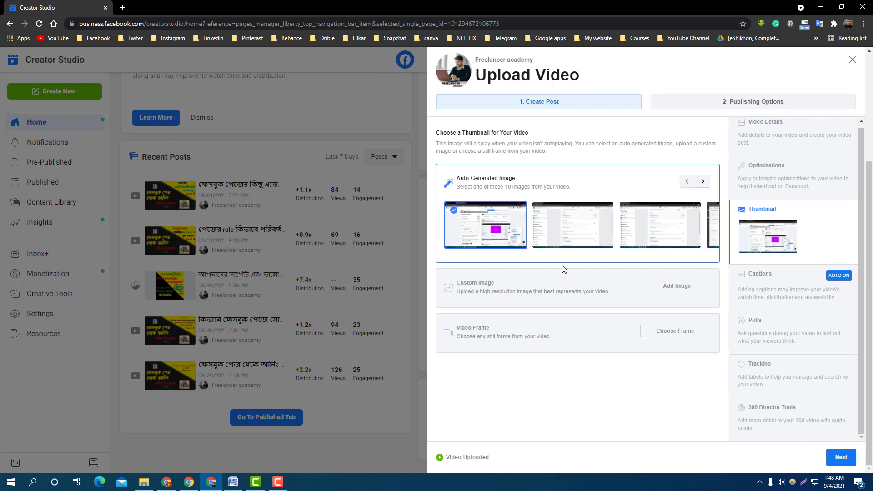
{"action": "key", "text": "ctrl+s"}
{"action": "key", "text": "Escape"}
{"action": "mouse_move", "coordinate": [437, 263]}
{"action": "left_mouse_down"}
{"action": "mouse_move", "coordinate": [509, 304]}
{"action": "mouse_move", "coordinate": [702, 313]}
{"action": "left_mouse_up"}
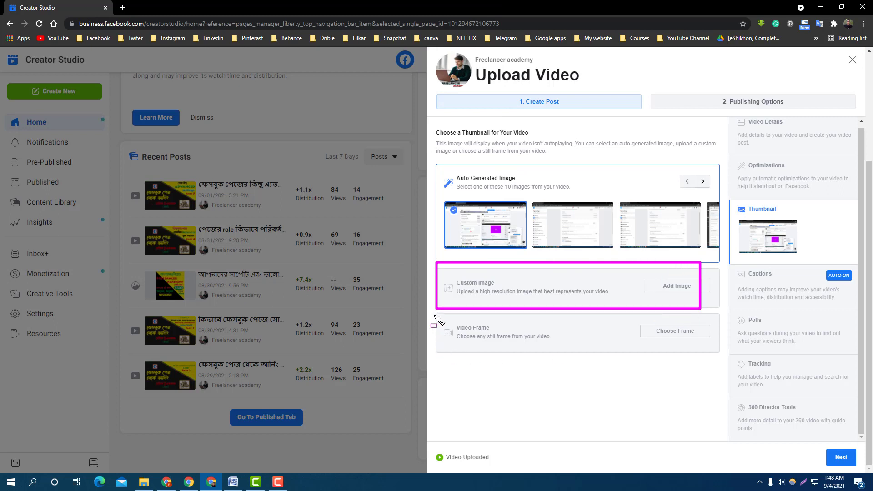
{"action": "mouse_move", "coordinate": [436, 317]}
{"action": "left_mouse_down"}
{"action": "mouse_move", "coordinate": [489, 341]}
{"action": "mouse_move", "coordinate": [664, 355]}
{"action": "mouse_move", "coordinate": [727, 348]}
{"action": "left_mouse_up"}
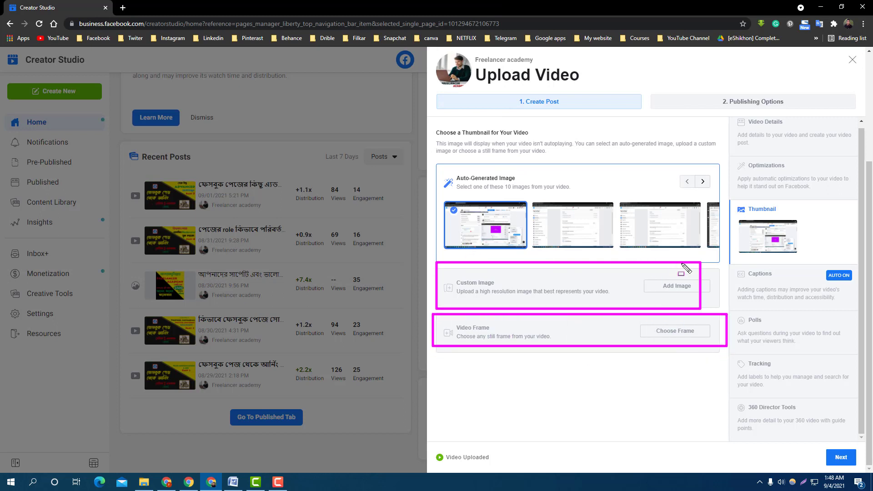
{"action": "key", "text": "Escape"}
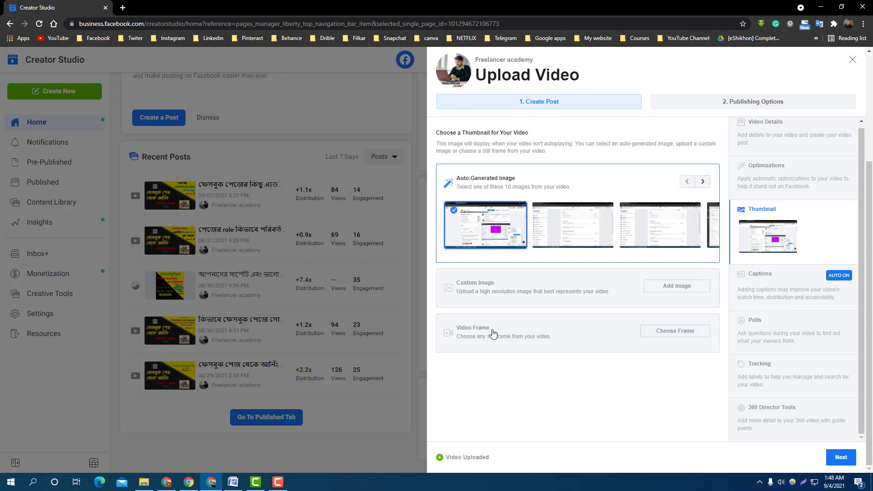
- Upload the image "How-to-set-auto-message-reply-on-facebook" from the D: drive as the custom thumbnail
{"action": "left_click", "coordinate": [678, 287]}
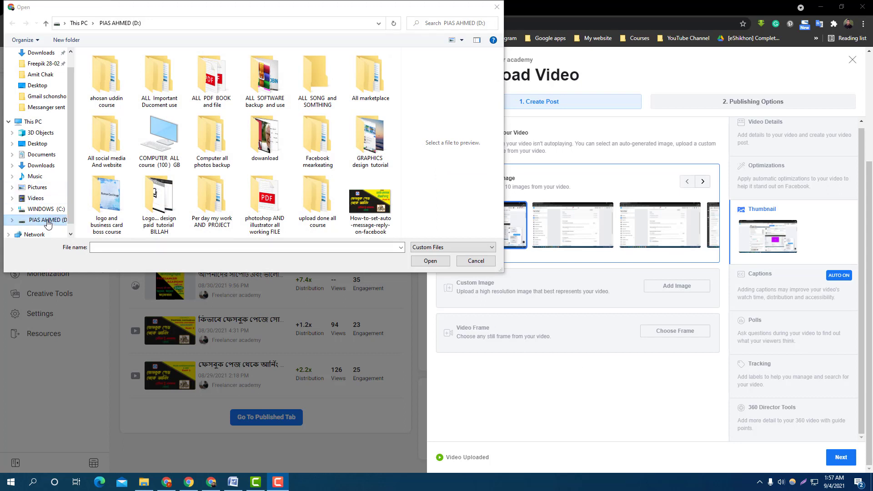
{"action": "left_click", "coordinate": [48, 221]}
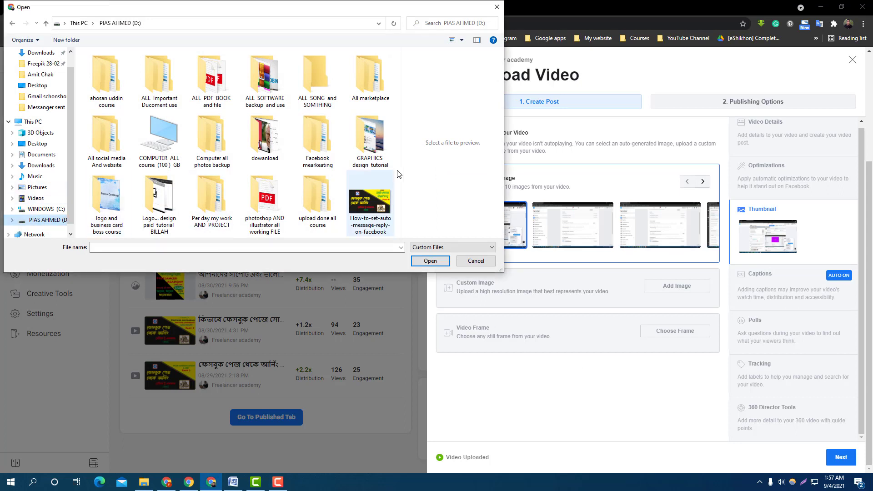
{"action": "left_click", "coordinate": [376, 207]}
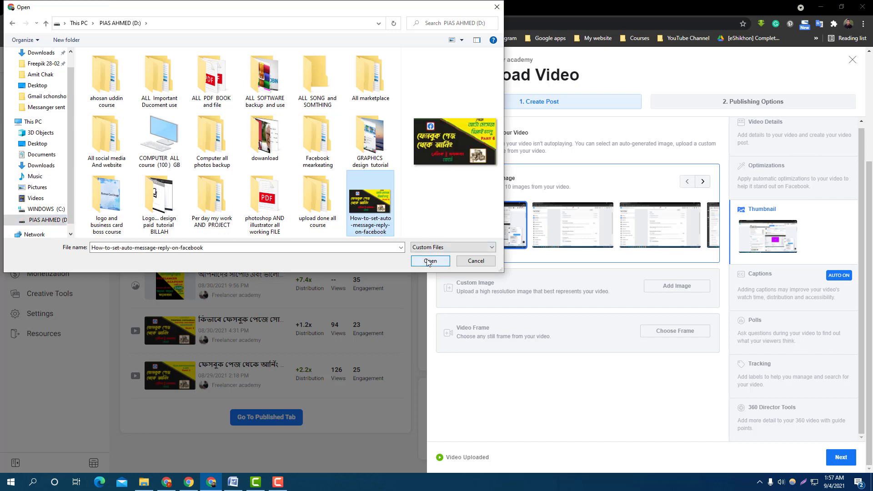
{"action": "left_click", "coordinate": [429, 262]}
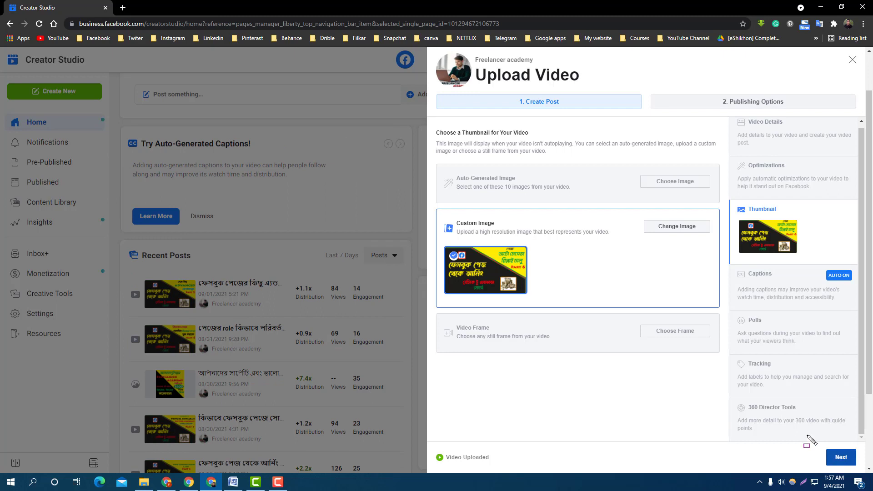
- Proceed to the publishing options and review the checklist of items to complete before publishing
{"action": "left_click_drag", "start_coordinate": [806, 435], "coordinate": [869, 469]}
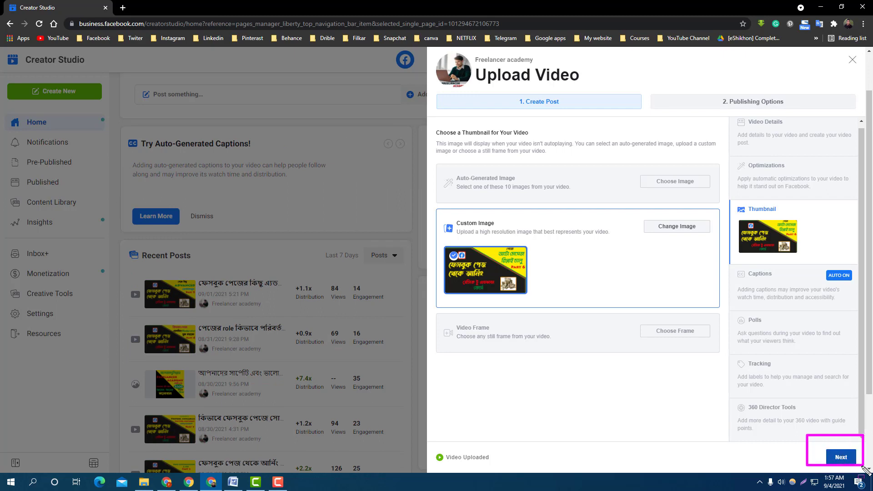
{"action": "key", "text": "Escape"}
{"action": "left_click", "coordinate": [840, 457]}
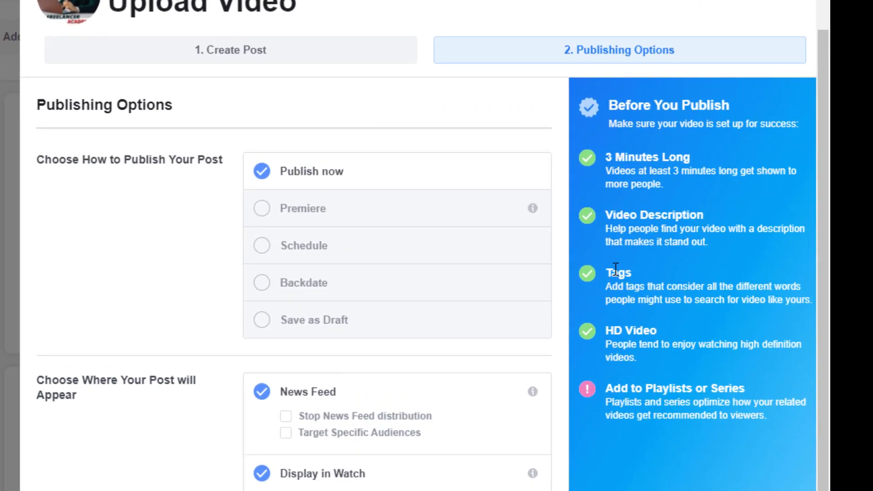
{"action": "key", "text": "ctrl+shift+d"}
{"action": "left_click_drag", "start_coordinate": [757, 190], "coordinate": [762, 178]}
{"action": "mouse_move", "coordinate": [549, 44]}
{"action": "left_mouse_down"}
{"action": "mouse_move", "coordinate": [756, 444]}
{"action": "mouse_move", "coordinate": [850, 490]}
{"action": "mouse_move", "coordinate": [798, 490]}
{"action": "left_mouse_up"}
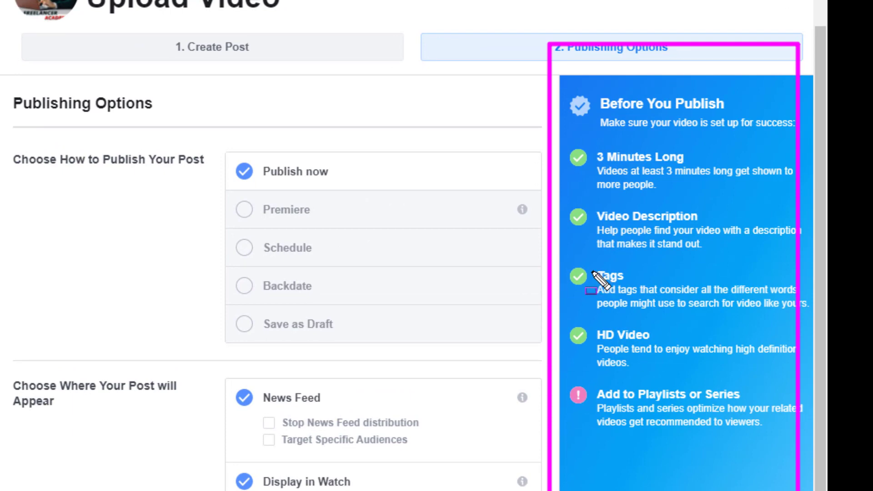
{"action": "key", "text": "Escape"}
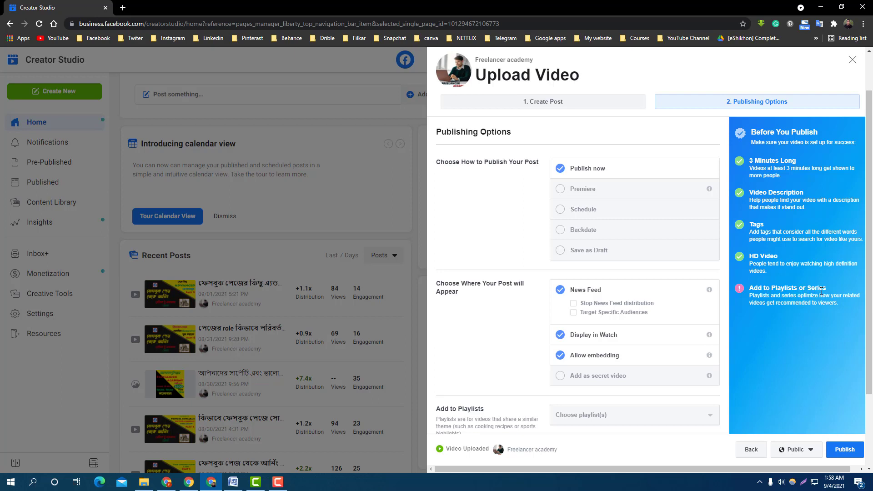
- Add the video to the "Faceook Page earnings courses" playlist and recheck the pre-publish checklist
{"action": "scroll", "coordinate": [819, 296], "scroll_direction": "down", "scroll_amount": 1}
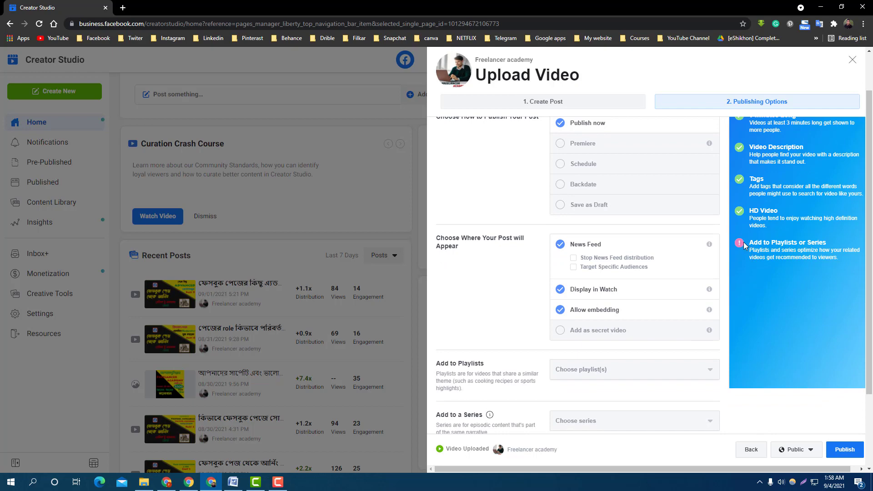
{"action": "left_click", "coordinate": [648, 372]}
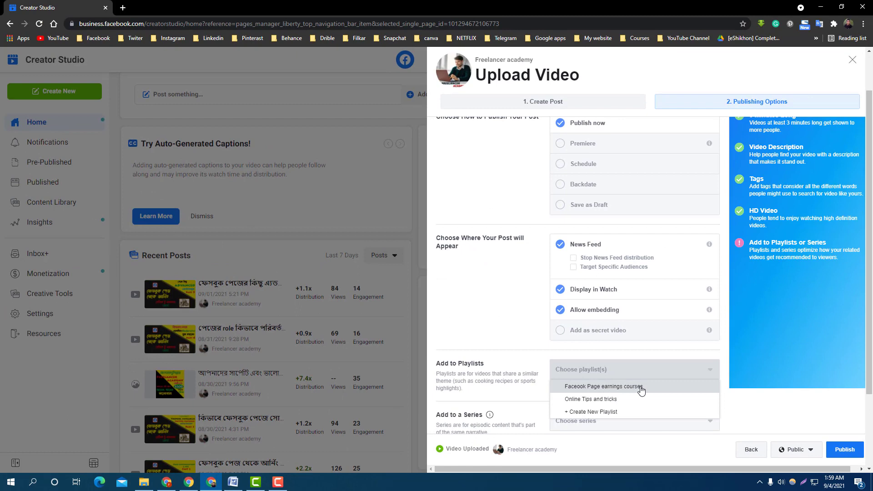
{"action": "left_click", "coordinate": [542, 307]}
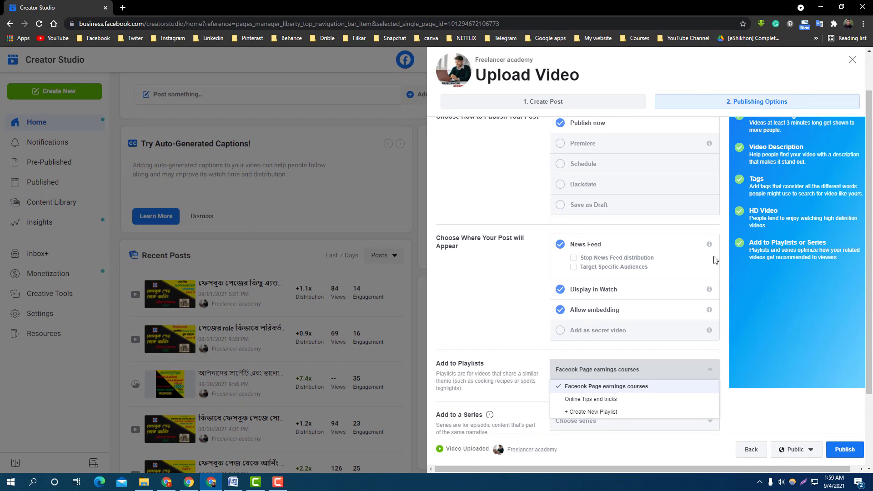
{"action": "scroll", "coordinate": [733, 204], "scroll_direction": "up", "scroll_amount": 1}
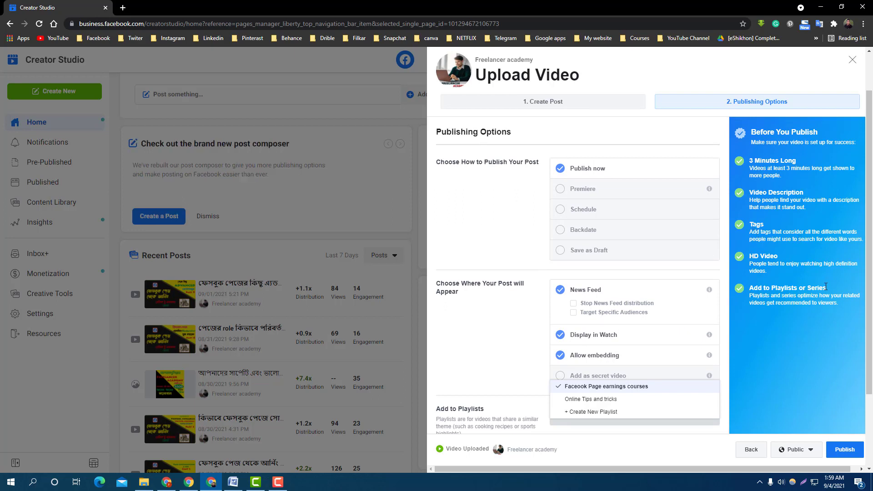
- Review the remaining publishing options and choose Public as the post's audience
{"action": "scroll", "coordinate": [609, 321], "scroll_direction": "down", "scroll_amount": 6}
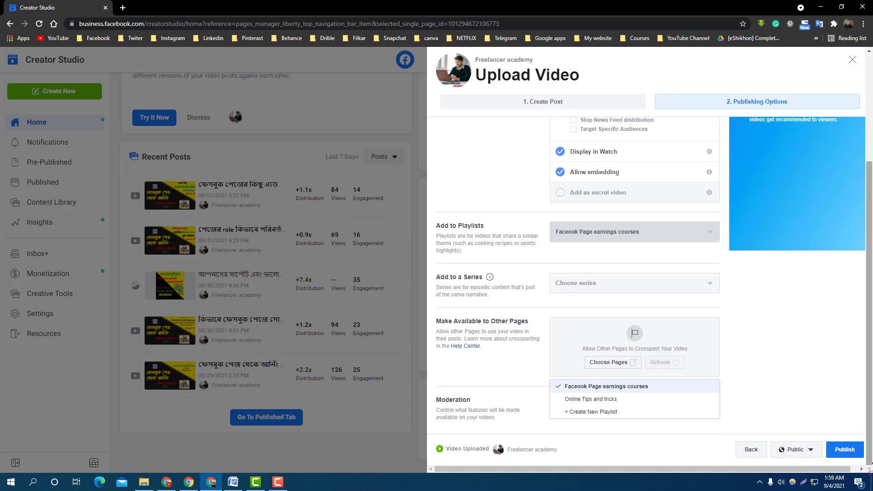
{"action": "left_click", "coordinate": [810, 452]}
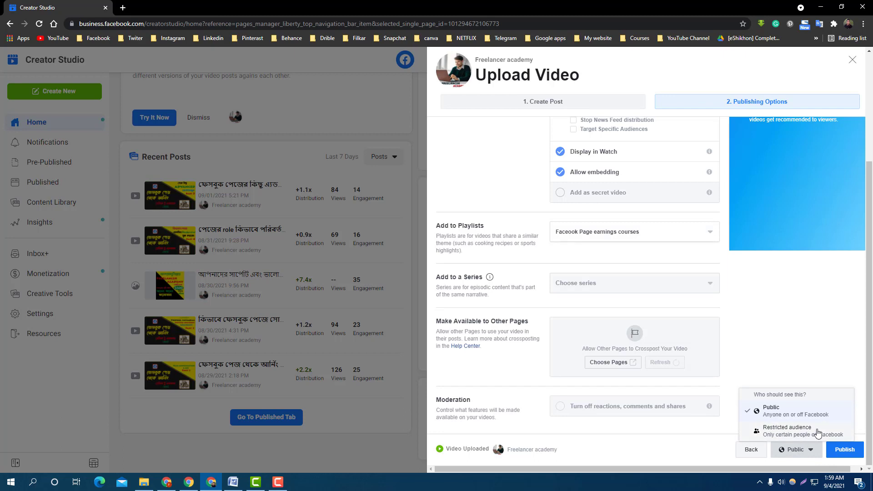
{"action": "left_click", "coordinate": [793, 416]}
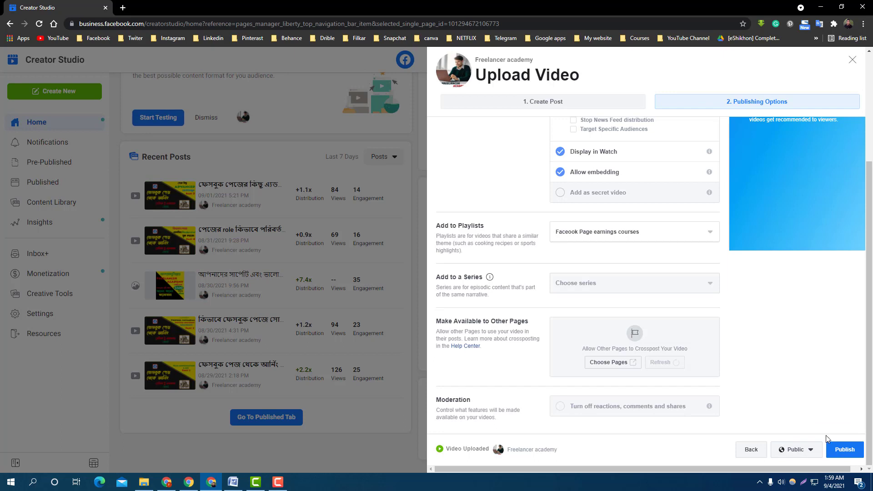
- Publish the video post and close the processing notice after reading it
{"action": "left_click", "coordinate": [845, 450]}
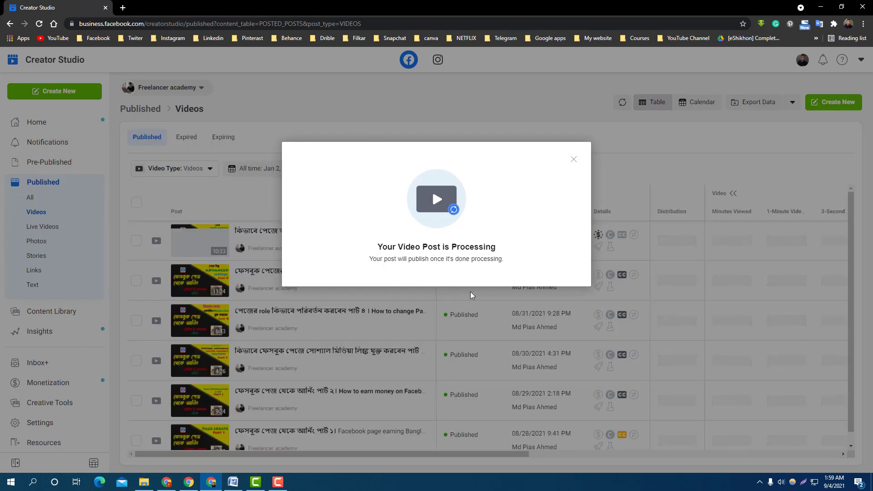
{"action": "left_click_drag", "start_coordinate": [382, 249], "coordinate": [496, 248]}
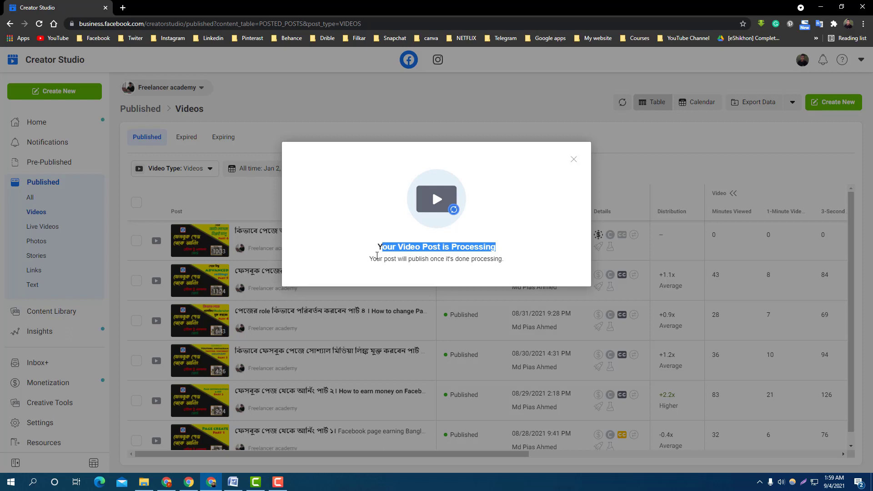
{"action": "left_click_drag", "start_coordinate": [369, 259], "coordinate": [496, 242]}
{"action": "left_click", "coordinate": [484, 187]}
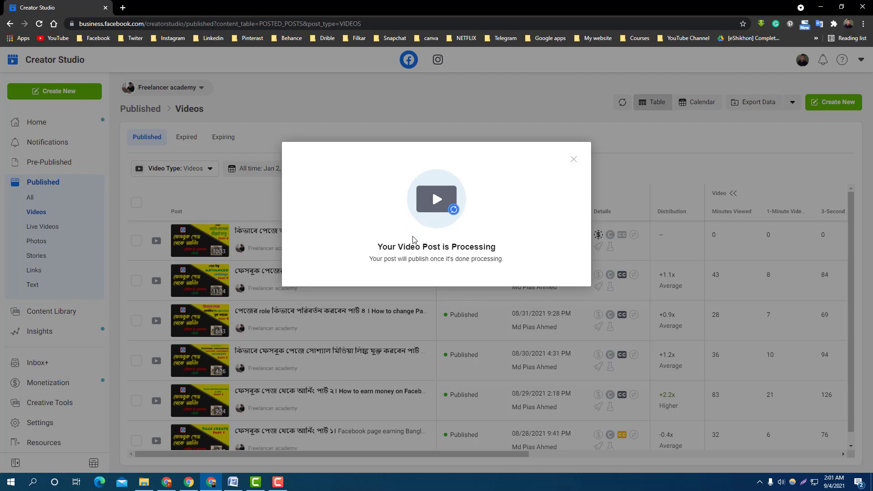
{"action": "left_click_drag", "start_coordinate": [378, 248], "coordinate": [494, 249]}
{"action": "left_click", "coordinate": [493, 249]}
{"action": "left_click", "coordinate": [574, 165]}
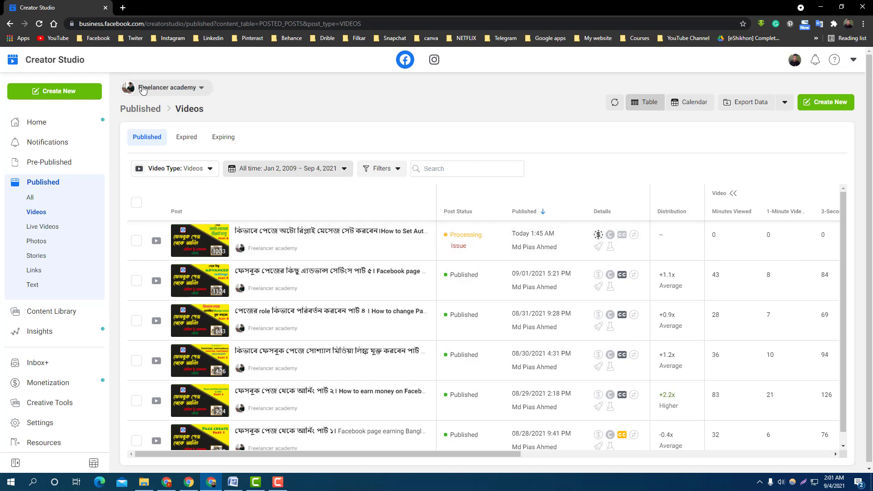
- Open the Facebook home page, refresh it and check the account's notifications
{"action": "left_click", "coordinate": [95, 37]}
{"action": "left_click", "coordinate": [106, 51]}
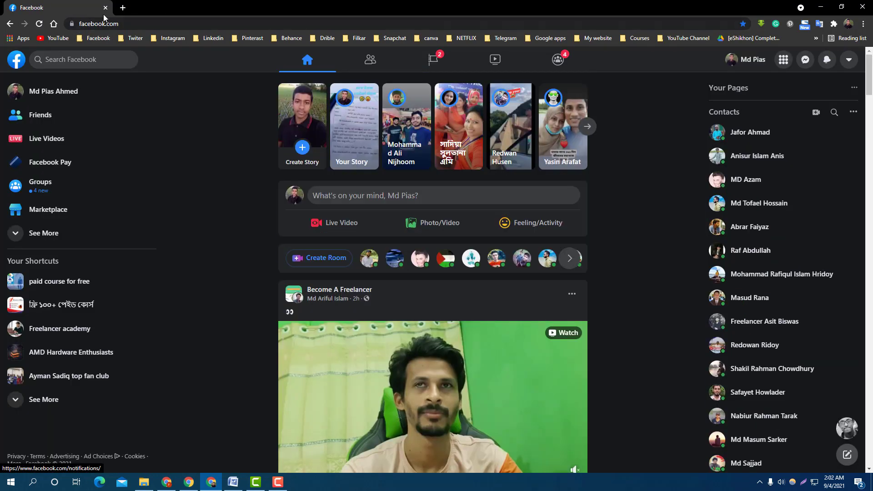
{"action": "left_click", "coordinate": [40, 24]}
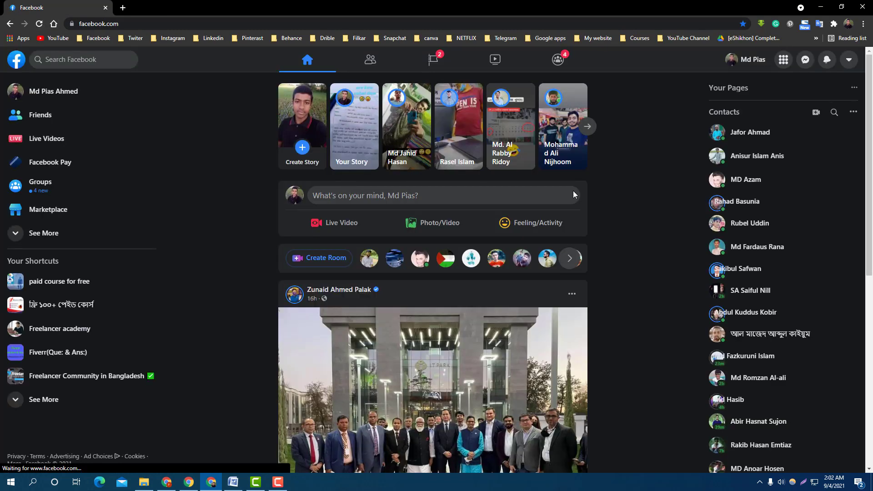
{"action": "left_click", "coordinate": [827, 60]}
{"action": "left_click", "coordinate": [635, 162]}
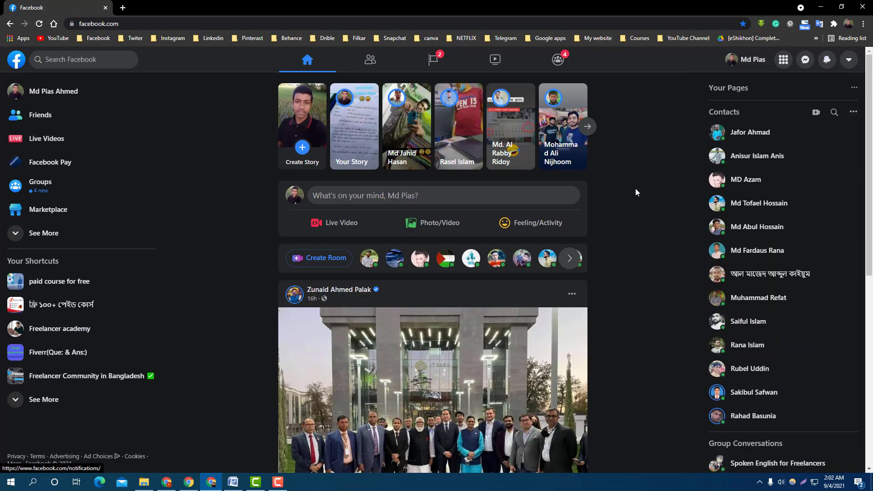
- Look through the news feed for the newly published Freelancer academy video and read the video upload notification
{"action": "scroll", "coordinate": [635, 188], "scroll_direction": "down", "scroll_amount": 1}
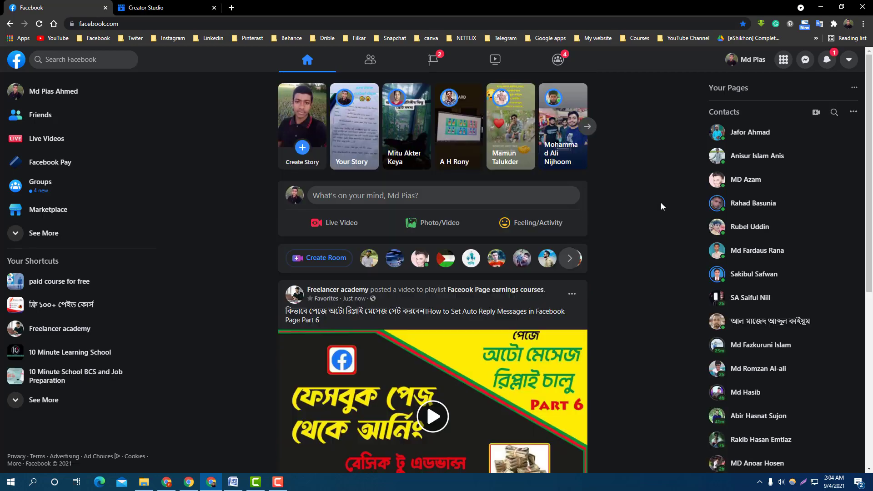
{"action": "scroll", "coordinate": [621, 196], "scroll_direction": "down", "scroll_amount": 1}
{"action": "scroll", "coordinate": [621, 193], "scroll_direction": "down", "scroll_amount": 2}
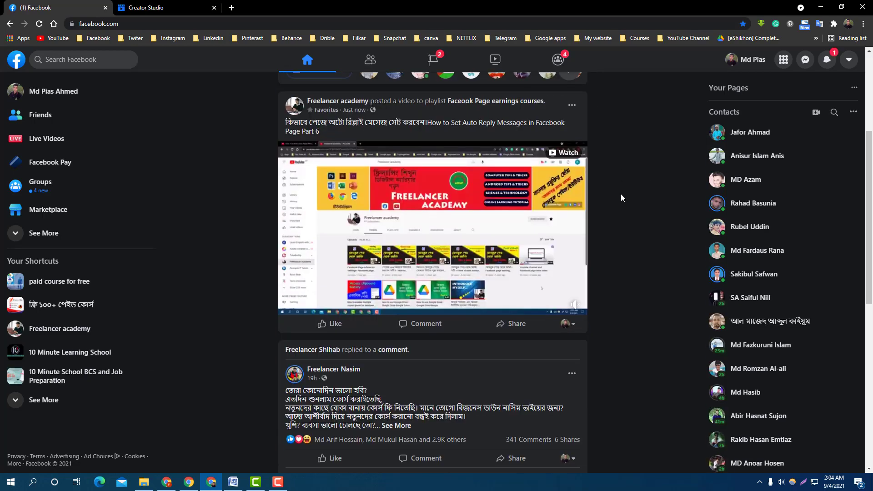
{"action": "scroll", "coordinate": [622, 193], "scroll_direction": "up", "scroll_amount": 5}
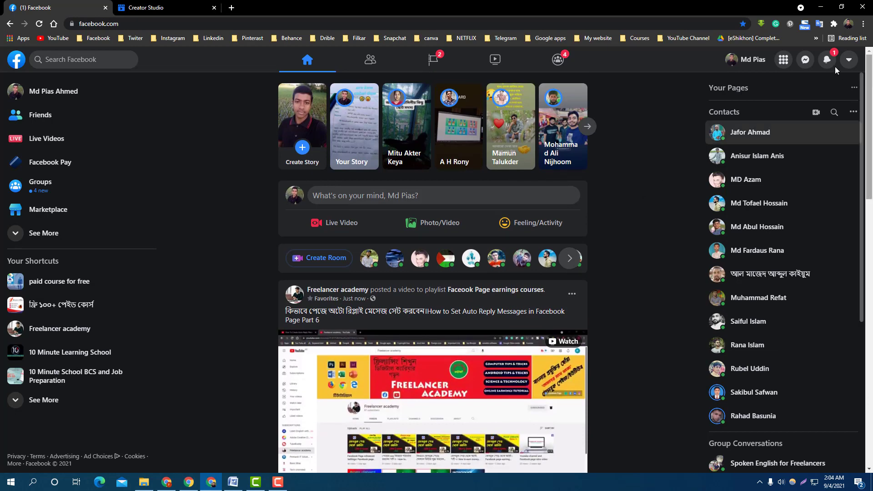
{"action": "left_click", "coordinate": [827, 60]}
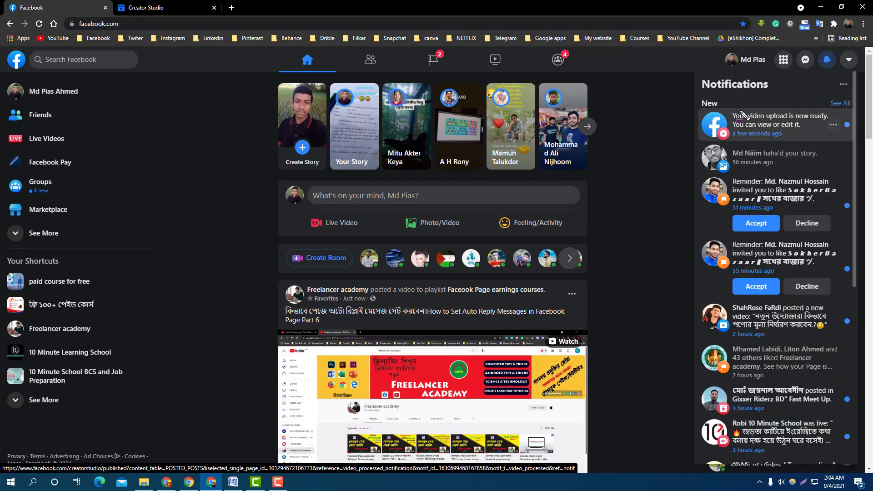
{"action": "mouse_move", "coordinate": [681, 87]}
{"action": "left_mouse_down"}
{"action": "mouse_move", "coordinate": [743, 129]}
{"action": "mouse_move", "coordinate": [867, 155]}
{"action": "left_mouse_up"}
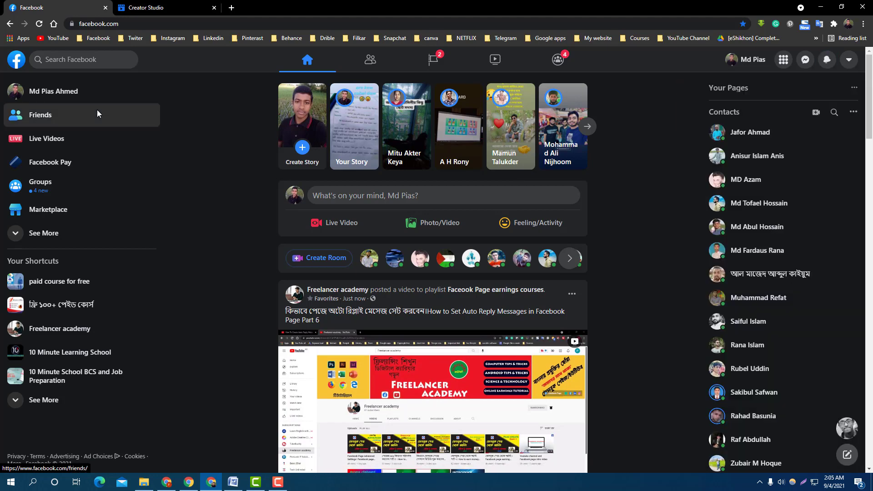
- Look over the refreshed news feed and reopen the notifications to check the upload status
{"action": "left_click", "coordinate": [98, 114]}
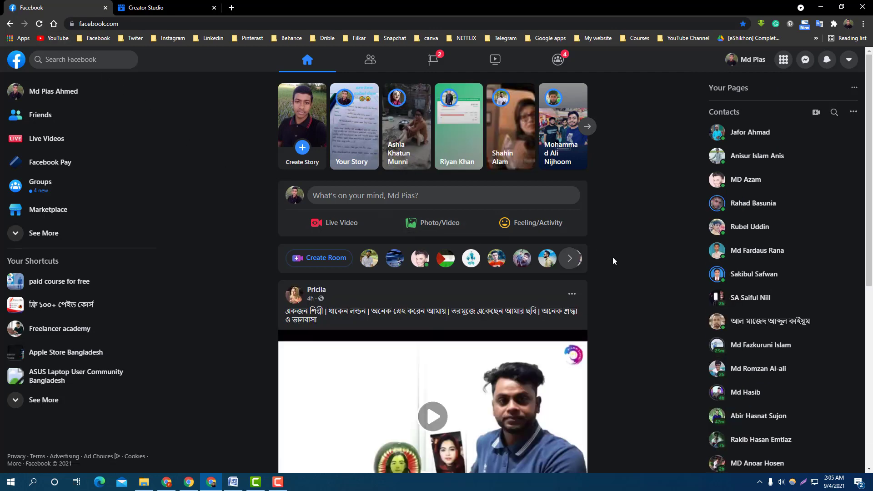
{"action": "scroll", "coordinate": [612, 258], "scroll_direction": "down", "scroll_amount": 5}
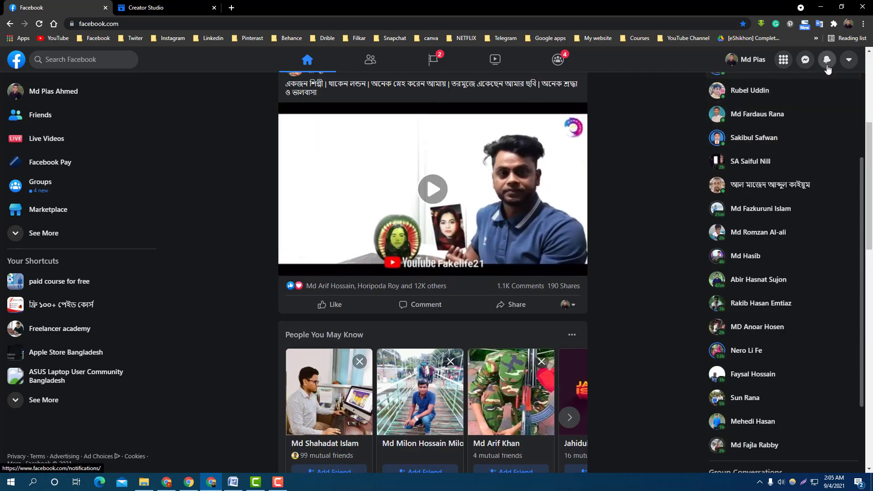
{"action": "left_click", "coordinate": [827, 60]}
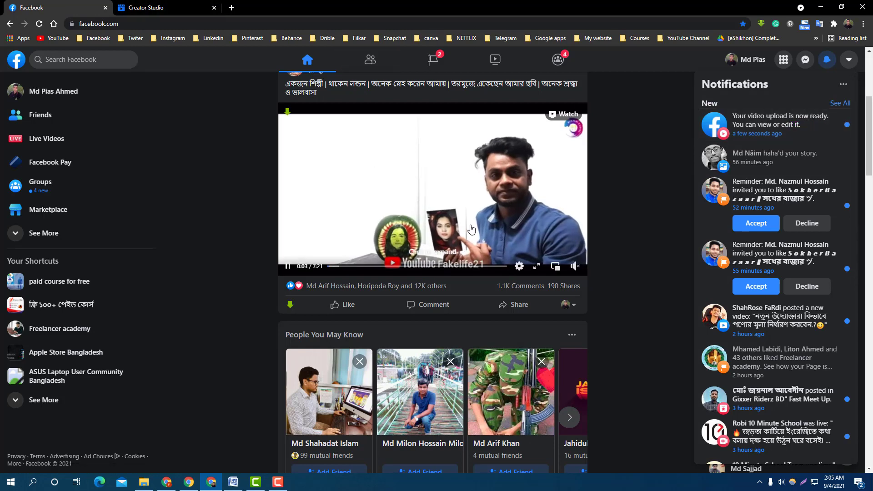
{"action": "scroll", "coordinate": [471, 229], "scroll_direction": "up", "scroll_amount": 5}
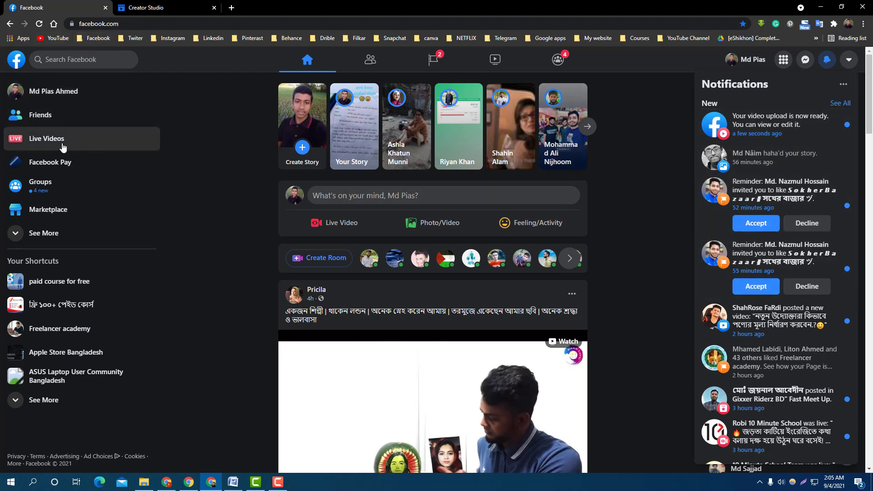
- Go to the managed Freelancer academy page, open its Creator Studio and examine the newest video among the recent posts
{"action": "left_click", "coordinate": [439, 64]}
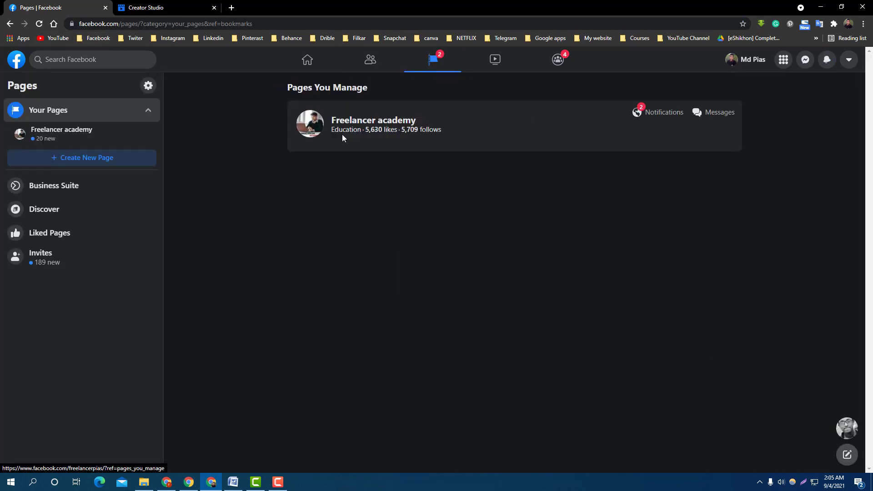
{"action": "left_click", "coordinate": [342, 138]}
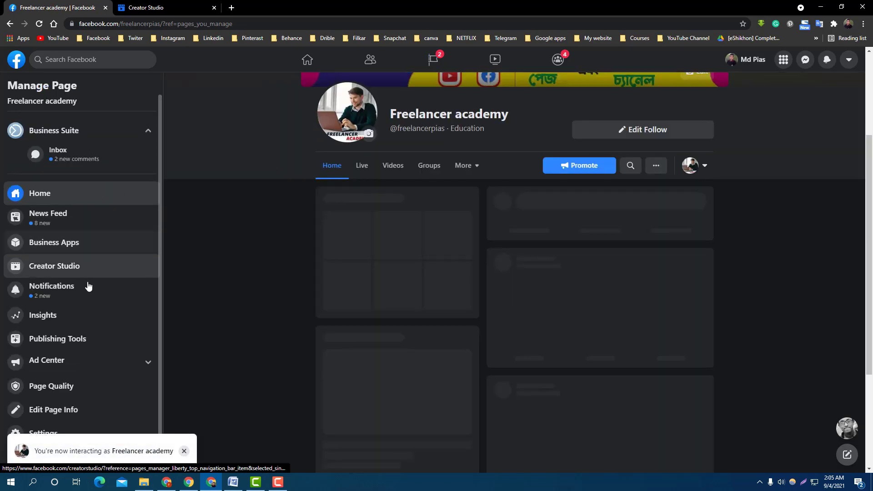
{"action": "left_click", "coordinate": [66, 268]}
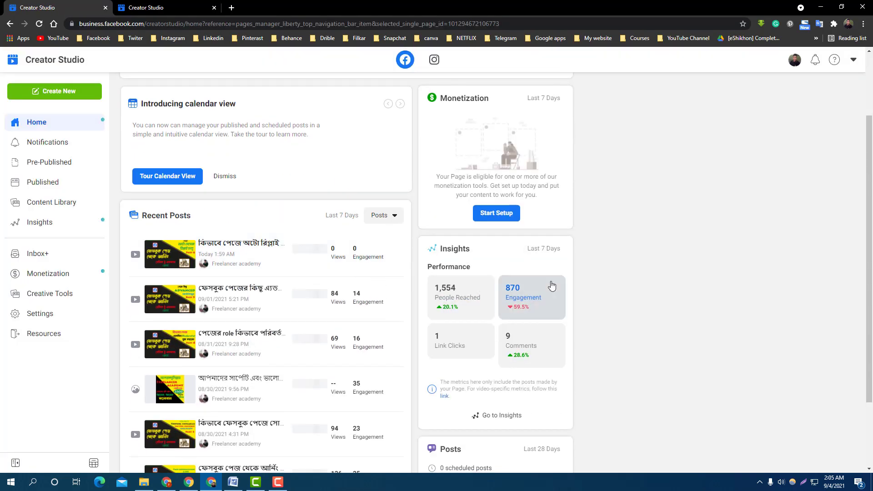
{"action": "scroll", "coordinate": [552, 286], "scroll_direction": "down", "scroll_amount": 1}
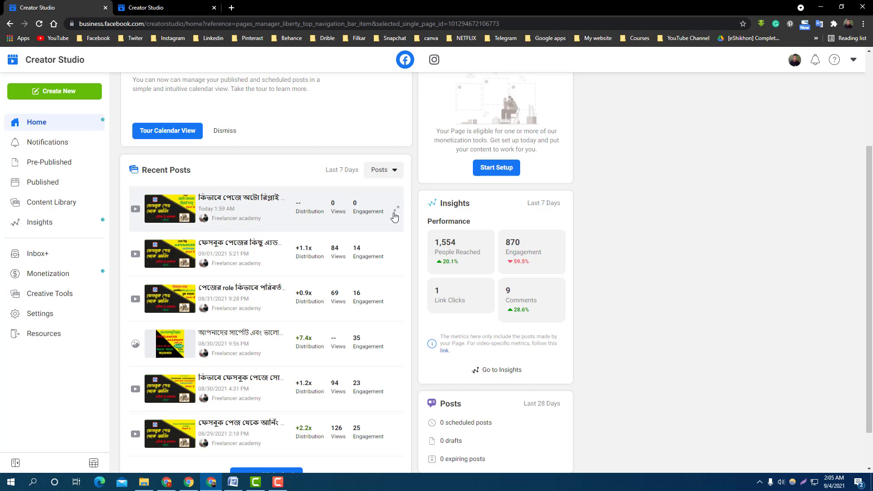
{"action": "scroll", "coordinate": [342, 218], "scroll_direction": "up", "scroll_amount": 3}
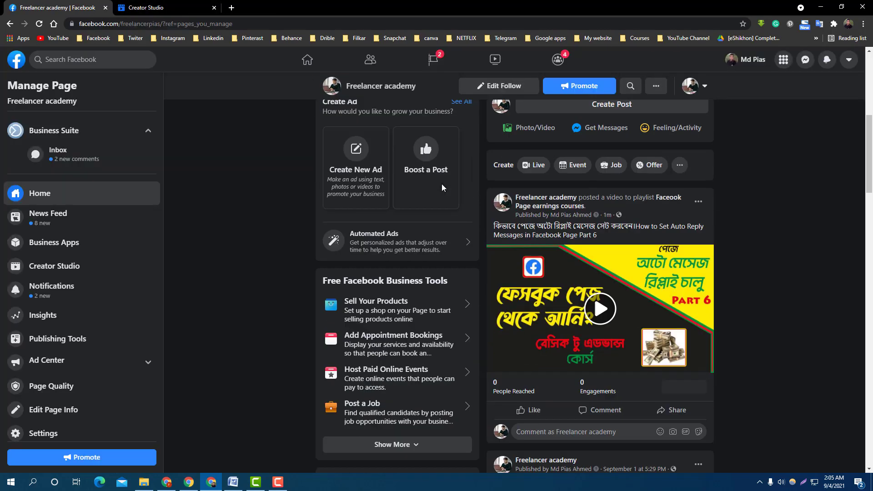
- Examine the new auto-reply tutorial post on the Freelancer academy page and return to Creator Studio
{"action": "scroll", "coordinate": [442, 186], "scroll_direction": "down", "scroll_amount": 2}
{"action": "scroll", "coordinate": [620, 296], "scroll_direction": "up", "scroll_amount": 2}
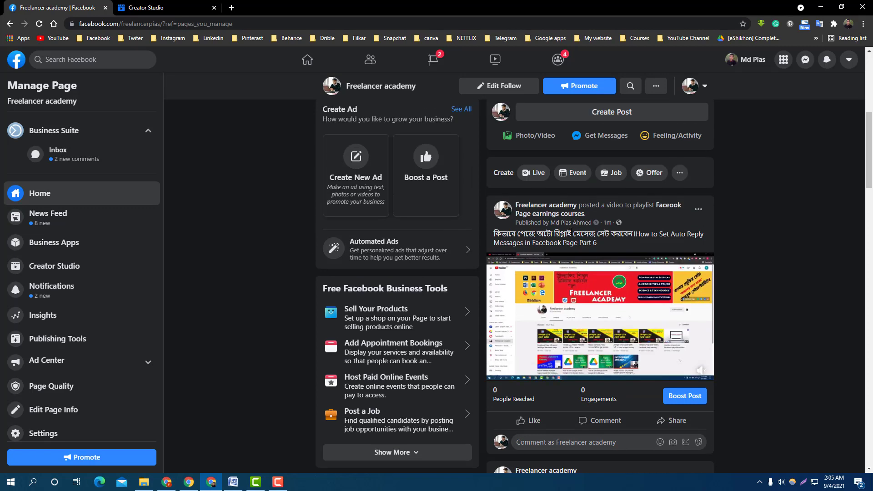
{"action": "scroll", "coordinate": [724, 294], "scroll_direction": "down", "scroll_amount": 1}
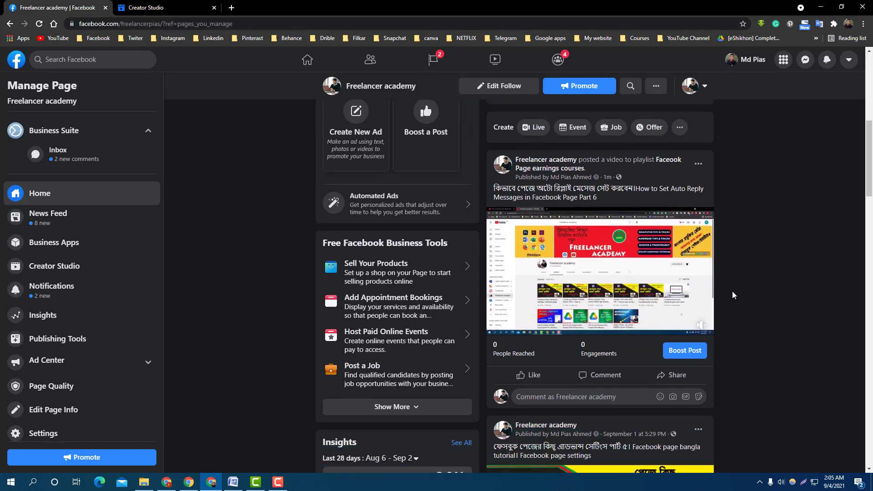
{"action": "scroll", "coordinate": [732, 290], "scroll_direction": "up", "scroll_amount": 7}
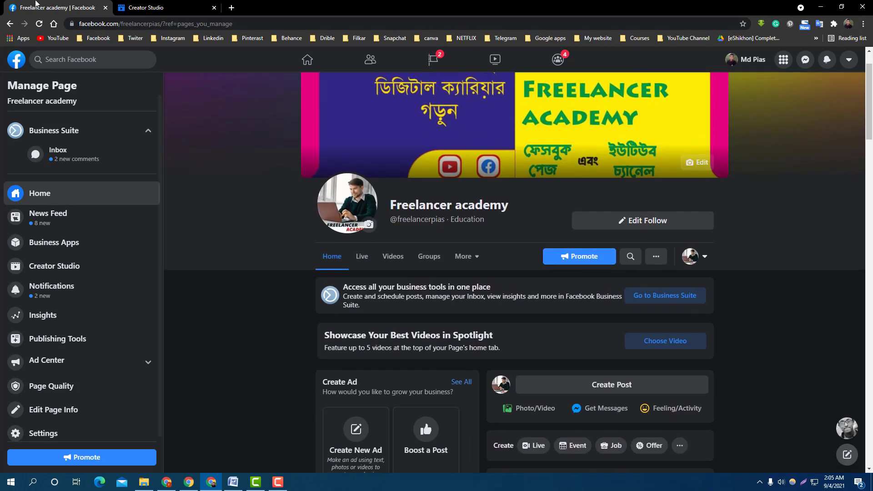
{"action": "scroll", "coordinate": [195, 228], "scroll_direction": "up", "scroll_amount": 1}
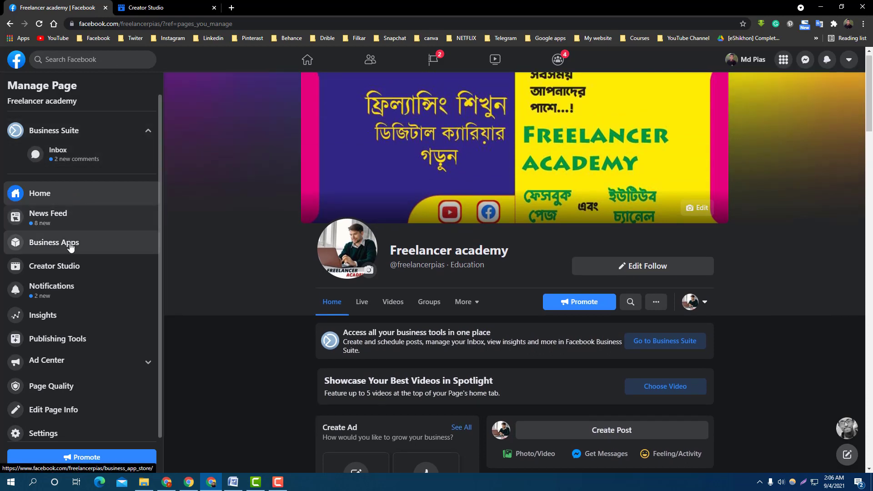
{"action": "left_click", "coordinate": [54, 266]}
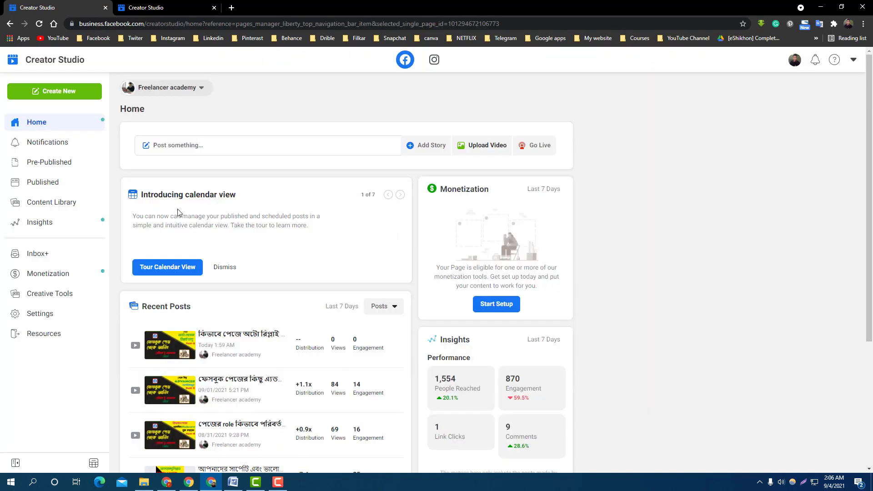
{"action": "left_click", "coordinate": [57, 91]}
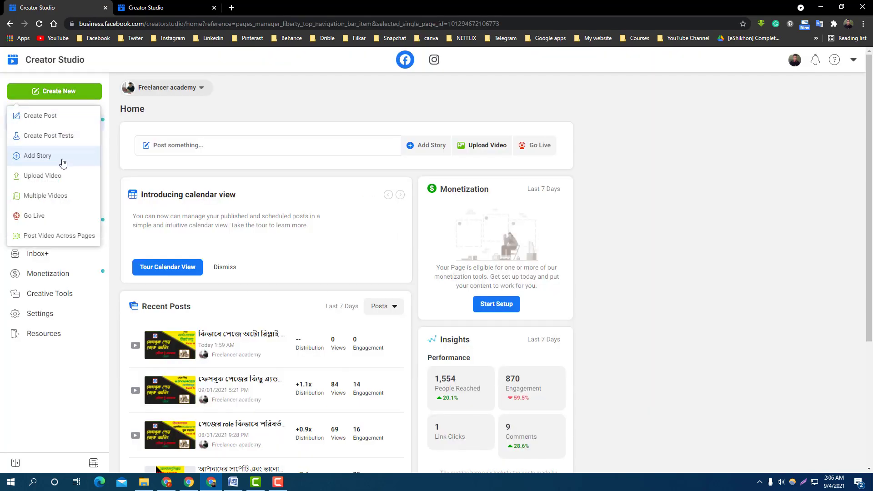
{"action": "left_click", "coordinate": [66, 181]}
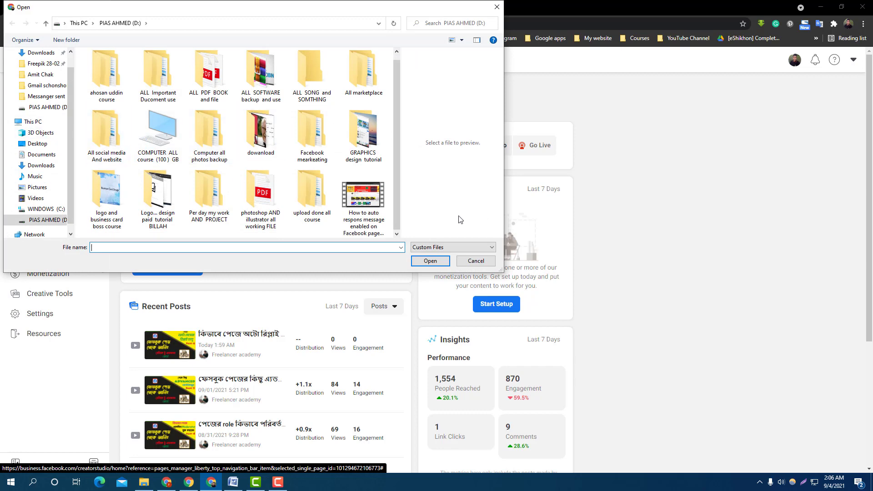
{"action": "left_click", "coordinate": [470, 261]}
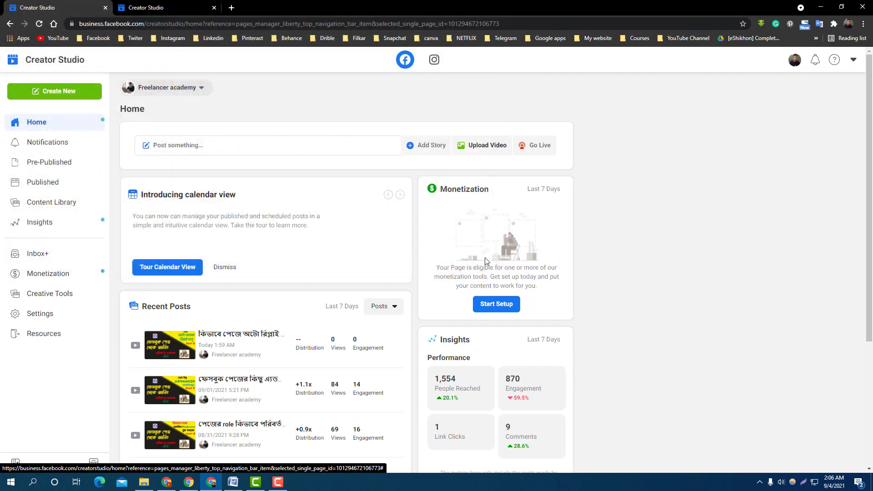
- Review the recent posts and view the distribution details of the 09/01/2021 video
{"action": "scroll", "coordinate": [302, 257], "scroll_direction": "down", "scroll_amount": 4}
{"action": "mouse_move", "coordinate": [318, 247]}
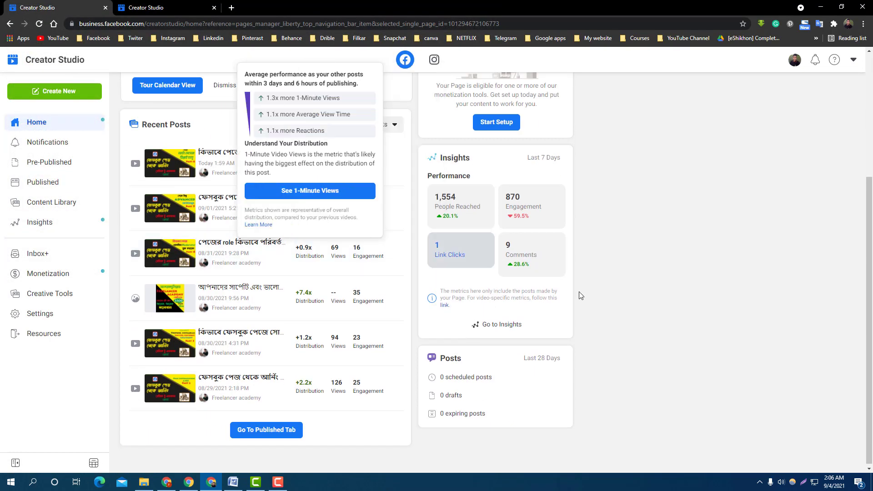